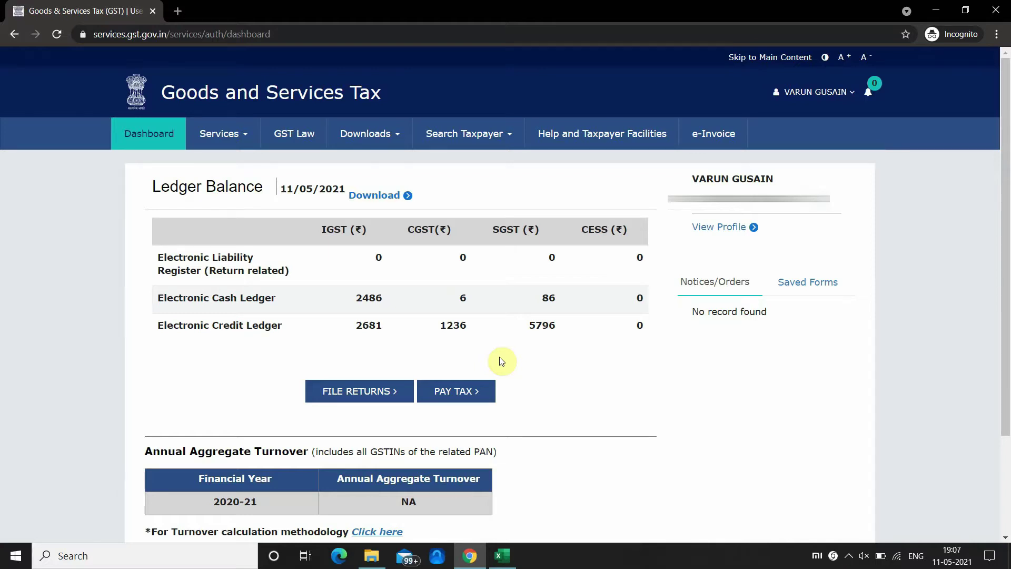
Glance at the Excel working sheet, return to the GST portal and open the Returns Dashboard.
key(alt+Tab)
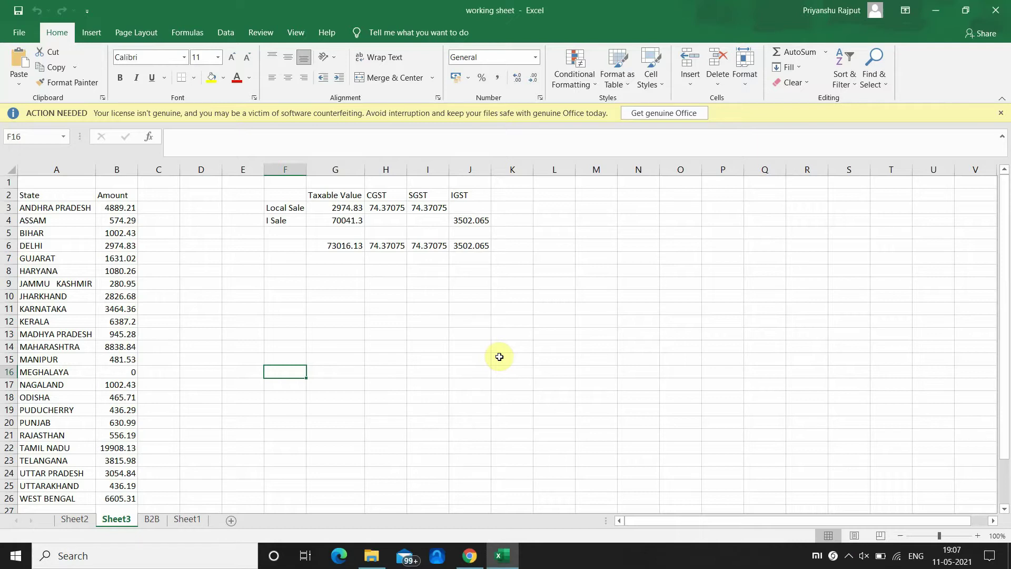
key(alt+Tab)
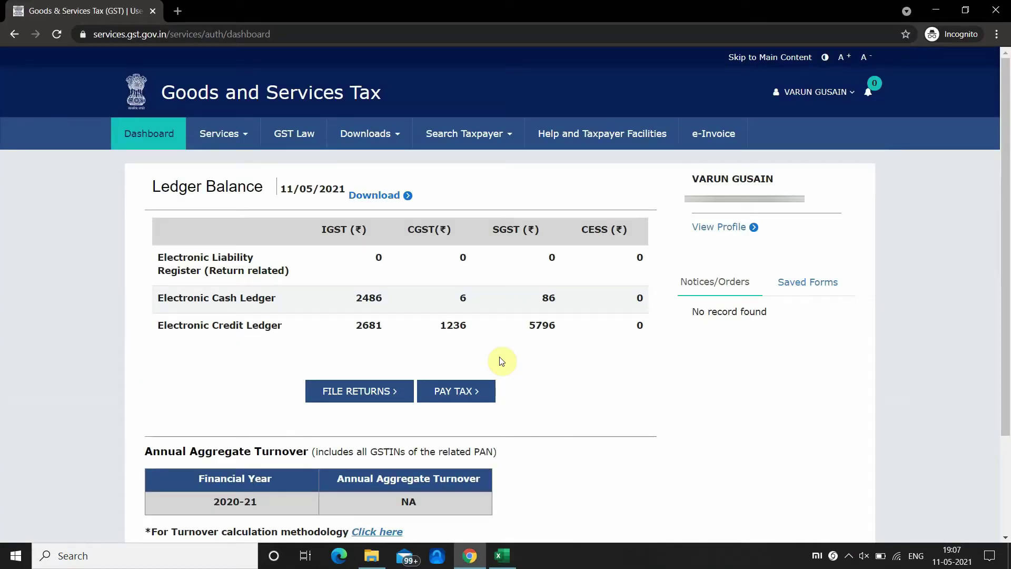
click(236, 146)
mouse_move(274, 171)
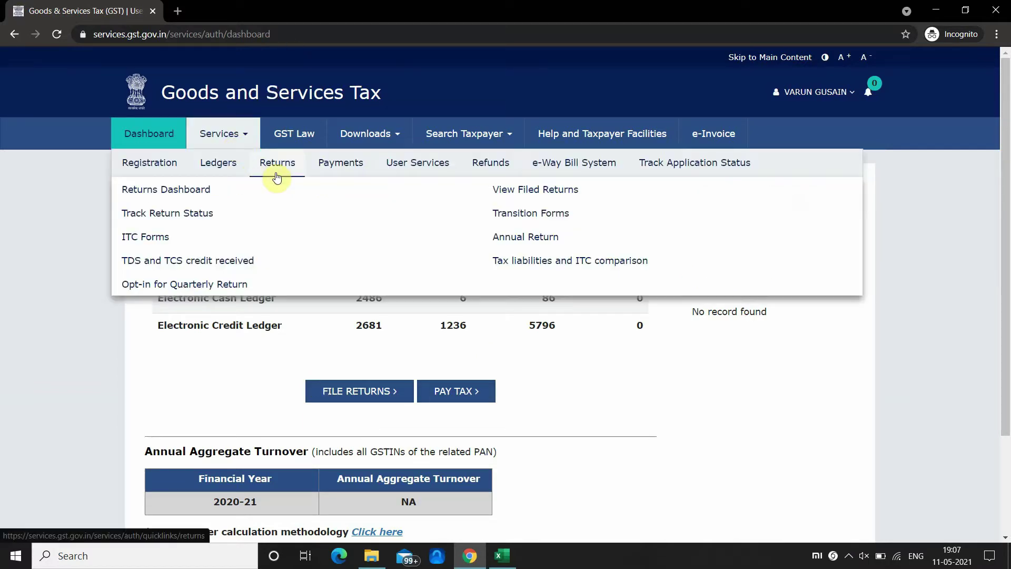
click(208, 189)
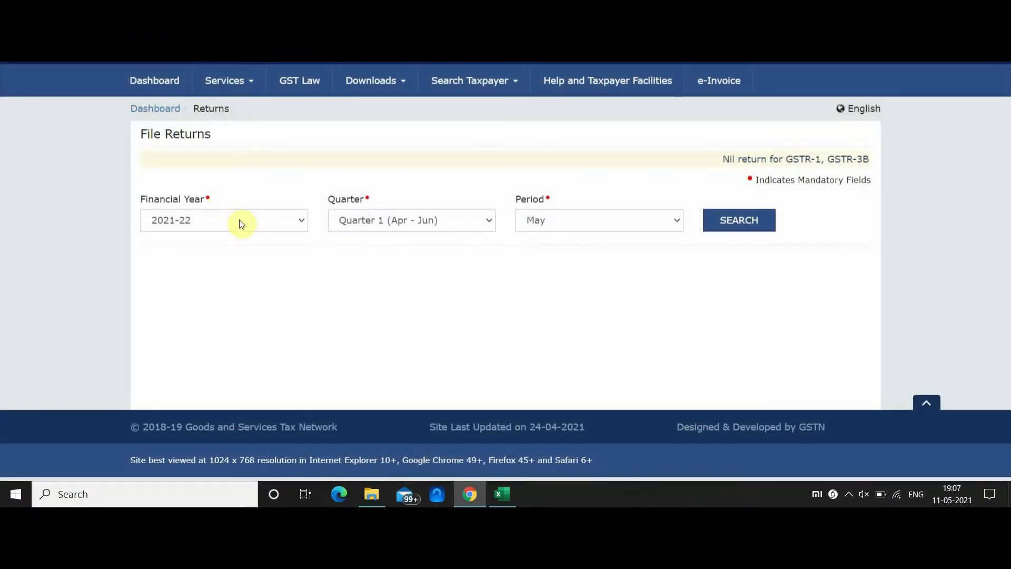
Search for the returns of financial year 2020-21, Quarter 4 (Jan - Mar), period February.
click(239, 221)
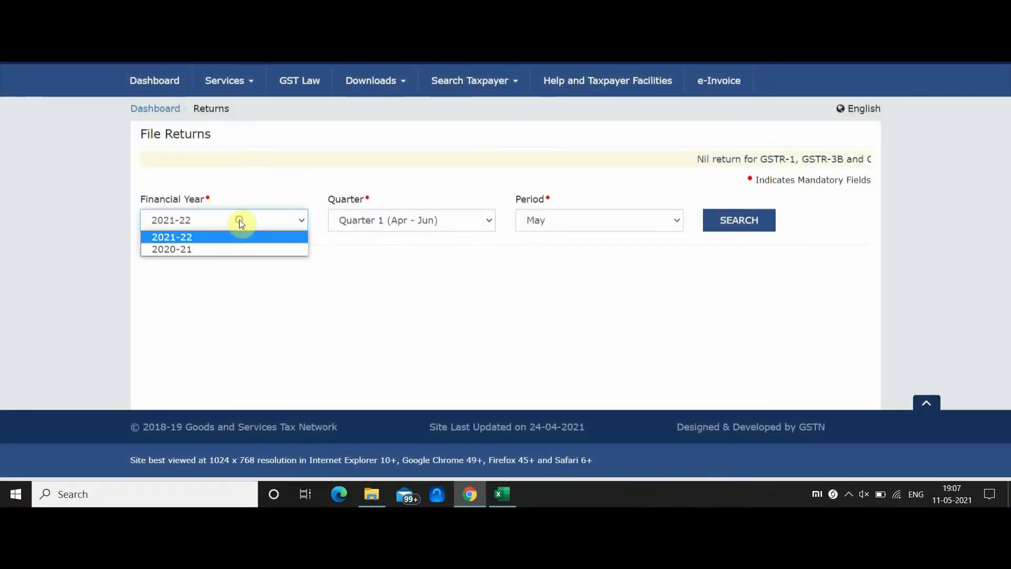
click(233, 250)
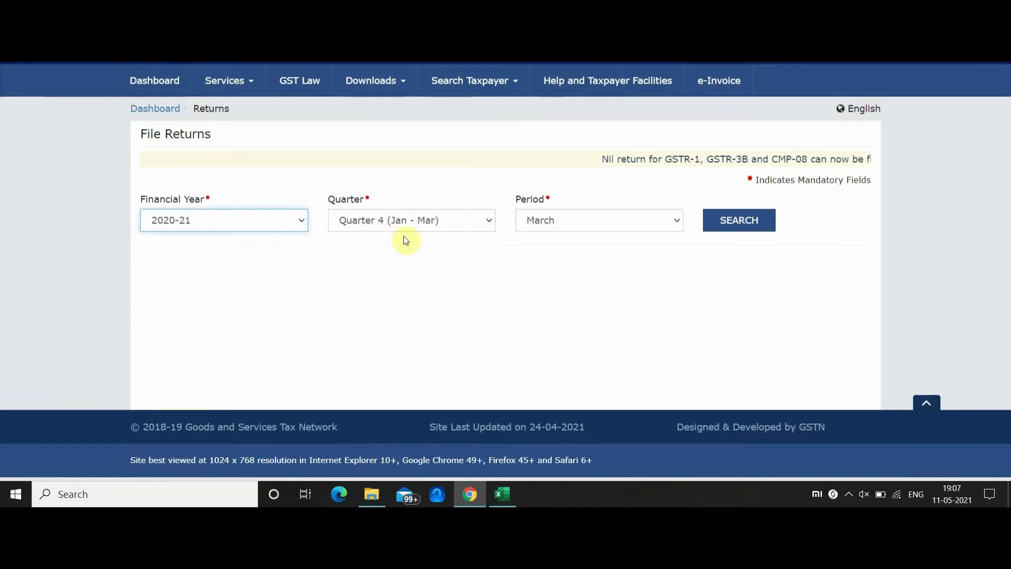
click(585, 214)
click(548, 249)
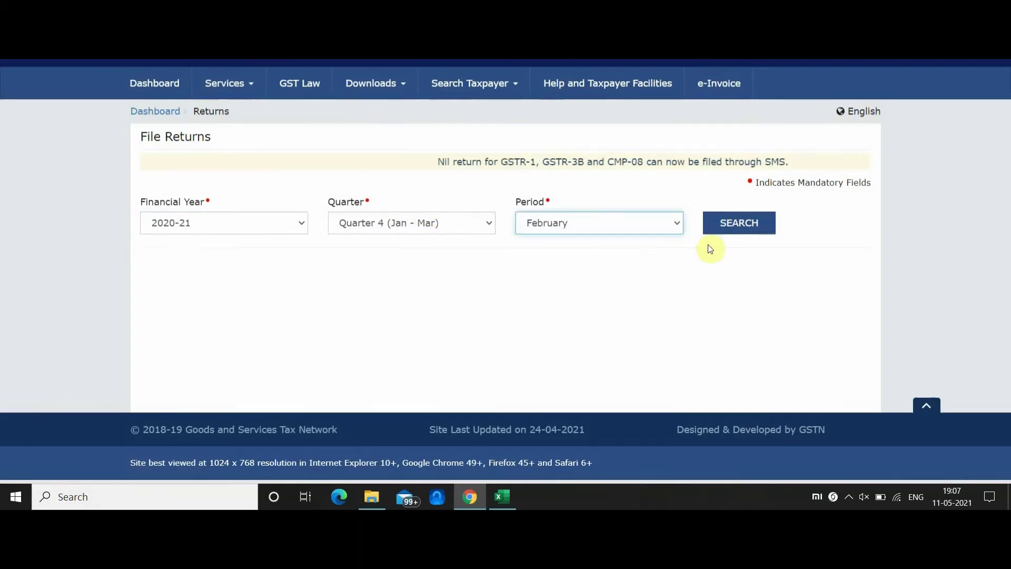
click(749, 225)
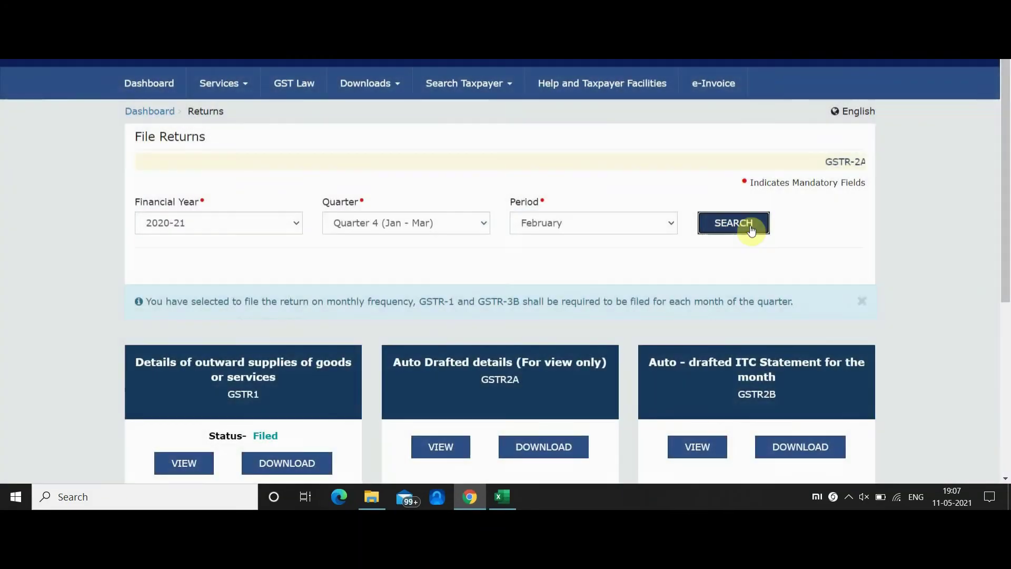
View the auto-drafted GSTR2A details for February and open the TCS Credits under Part-C.
scroll(994, 371, down, 5)
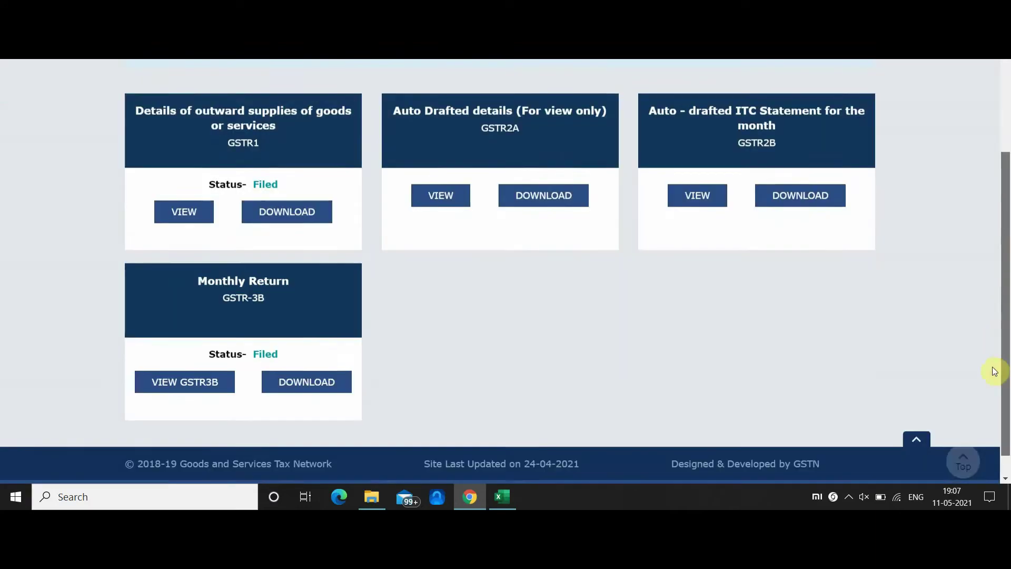
click(456, 188)
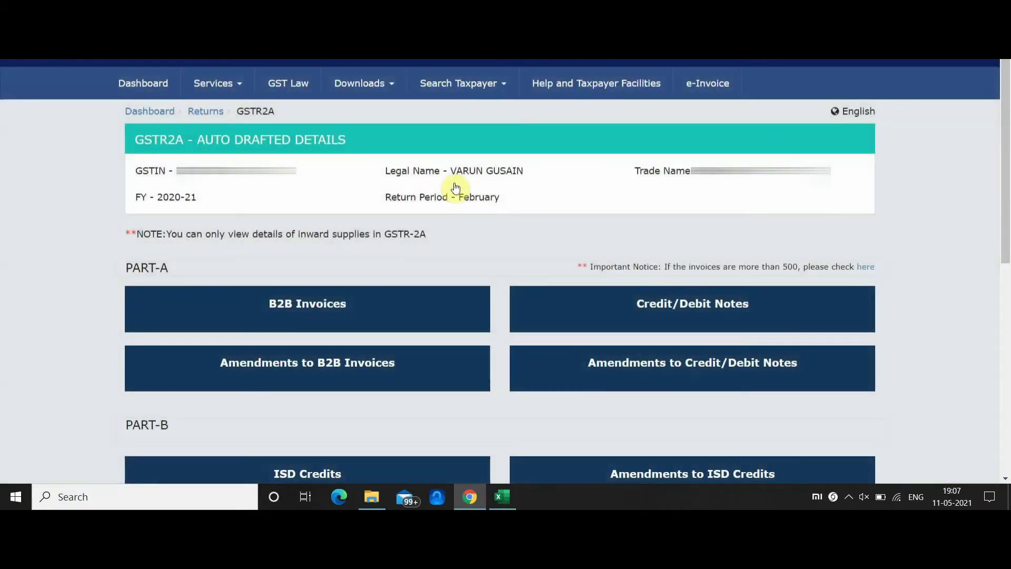
drag(1005, 241, 1004, 435)
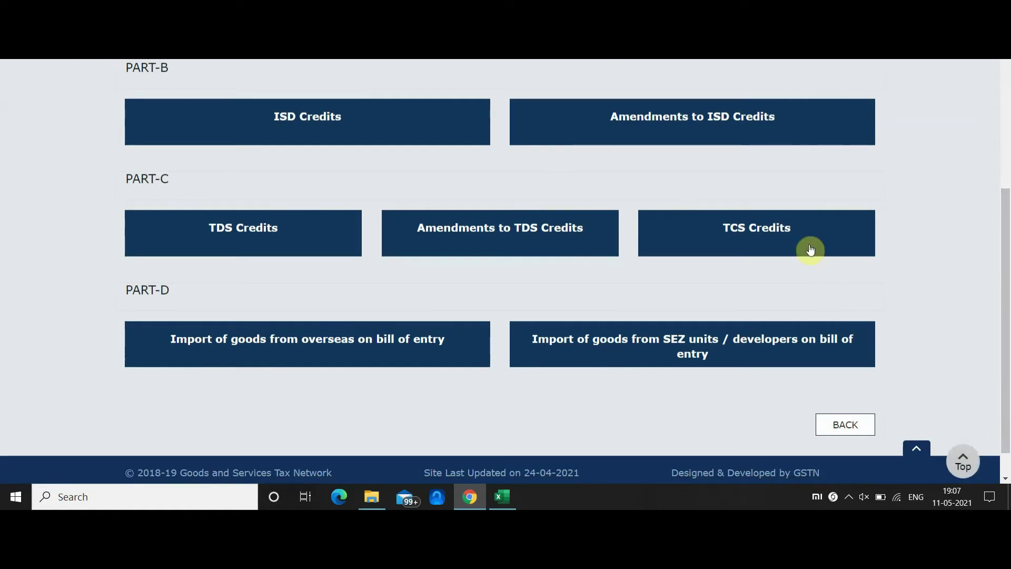
click(763, 244)
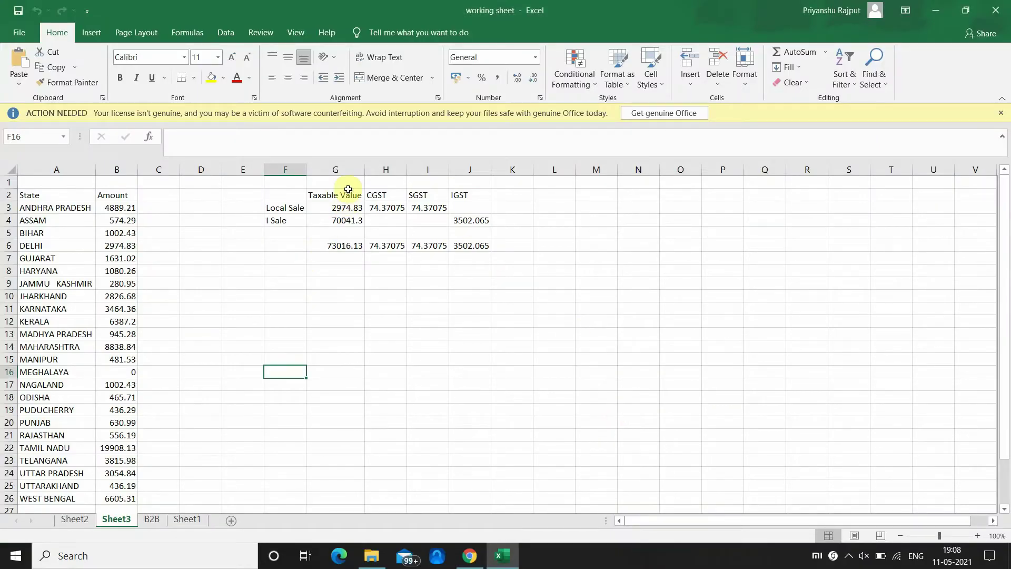
Check the total taxable value in cell G6 of the working sheet and switch back to the GST portal in Chrome.
click(337, 234)
click(339, 243)
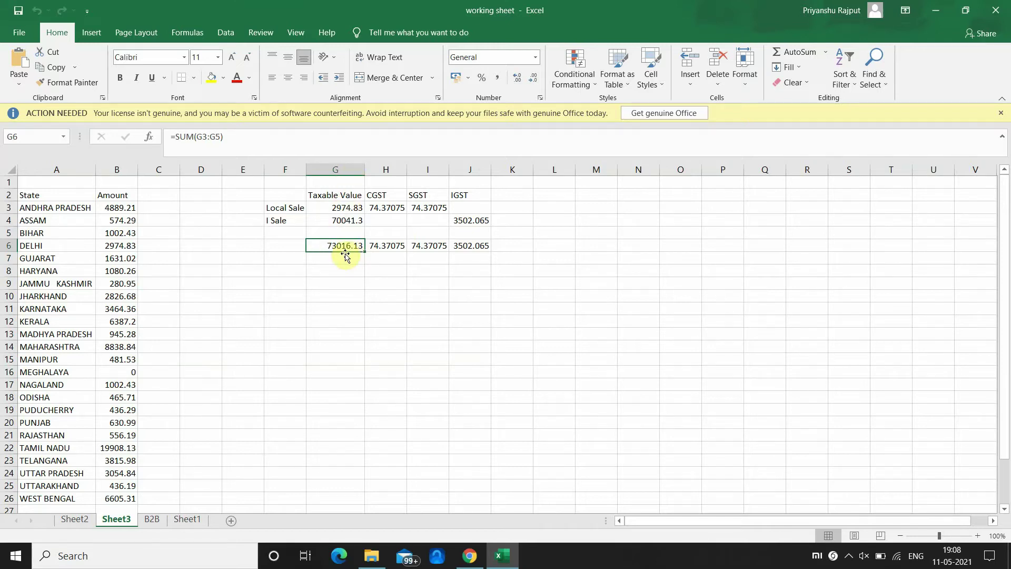
key(alt+Tab)
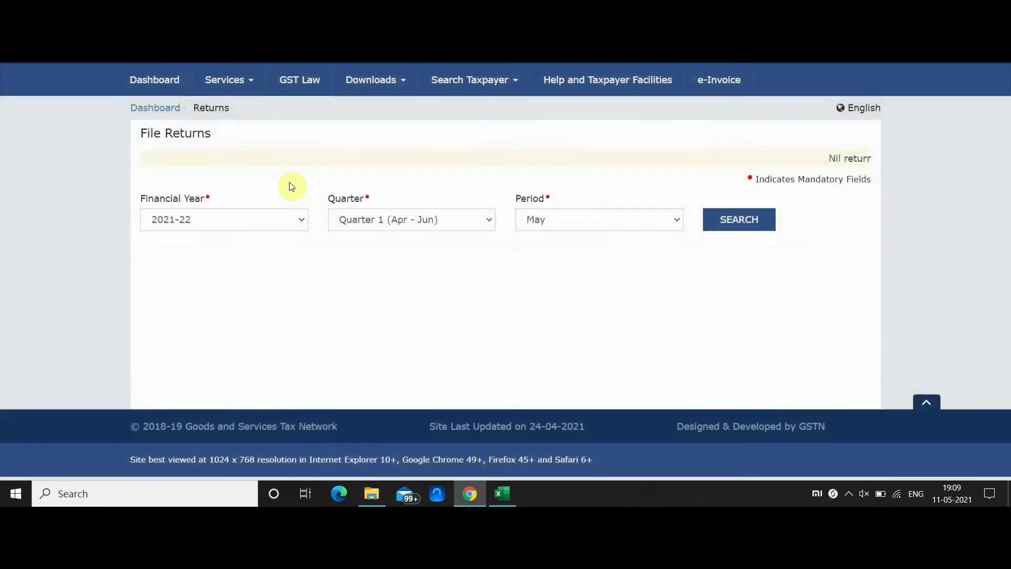
On the File Returns page, select 2020-21, Quarter 4 (Jan - Mar) and February, and search for the returns.
click(236, 219)
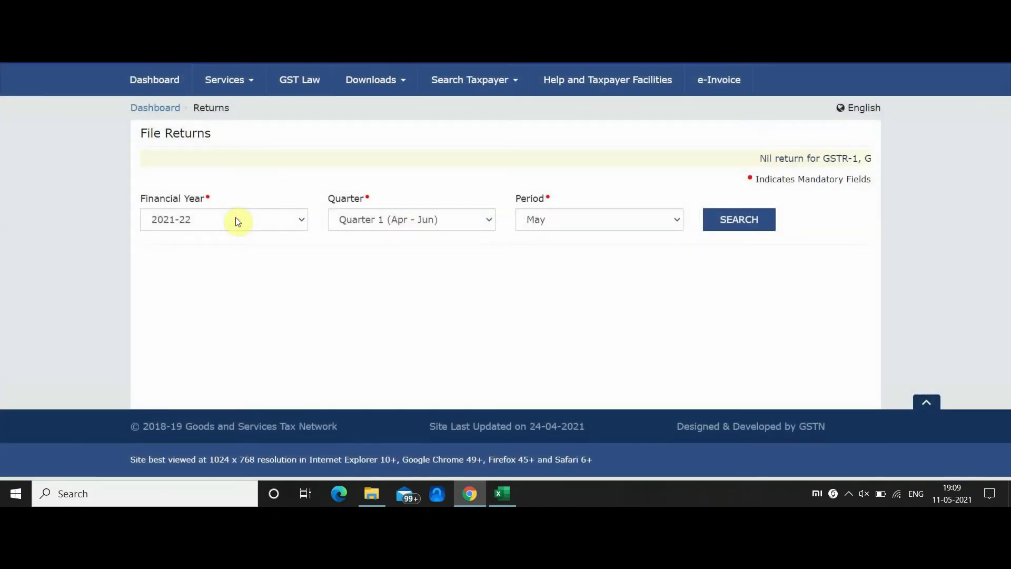
click(235, 218)
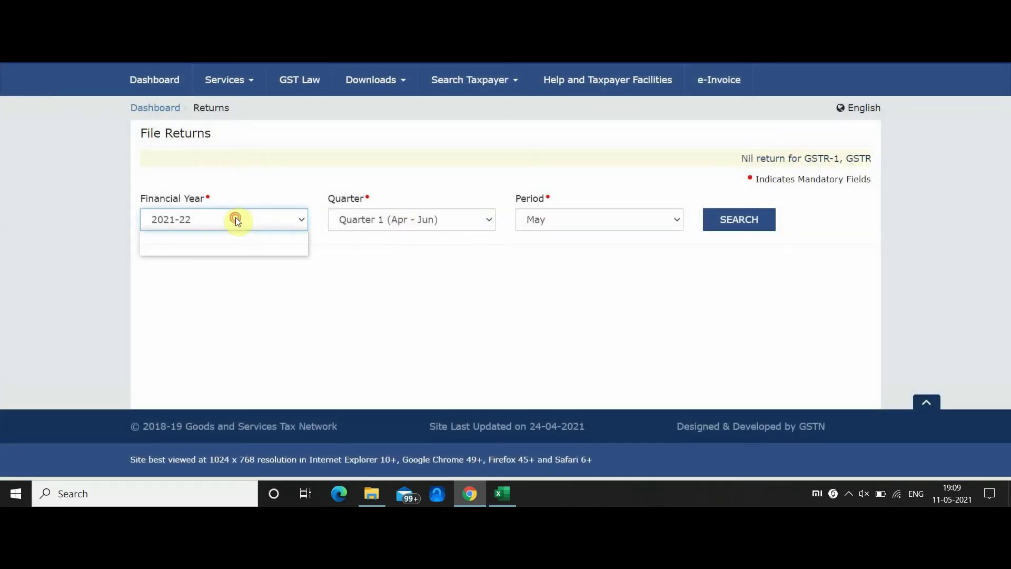
click(232, 245)
click(374, 228)
click(374, 229)
click(574, 223)
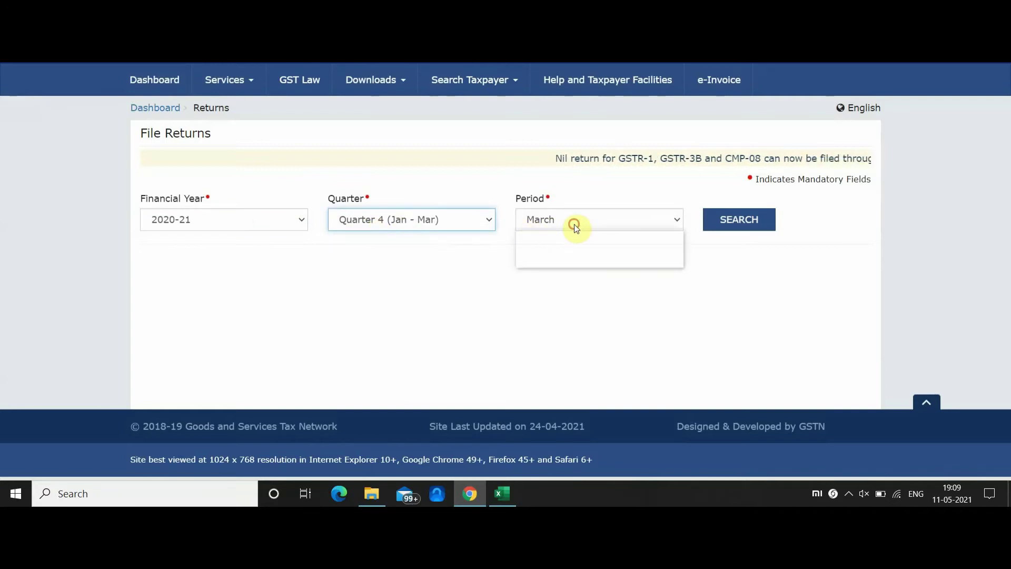
click(576, 251)
click(761, 226)
View the filed GSTR-3B monthly return and open table 3.1 on outward supplies, accepting the IGST refund guidelines.
scroll(451, 241, down, 5)
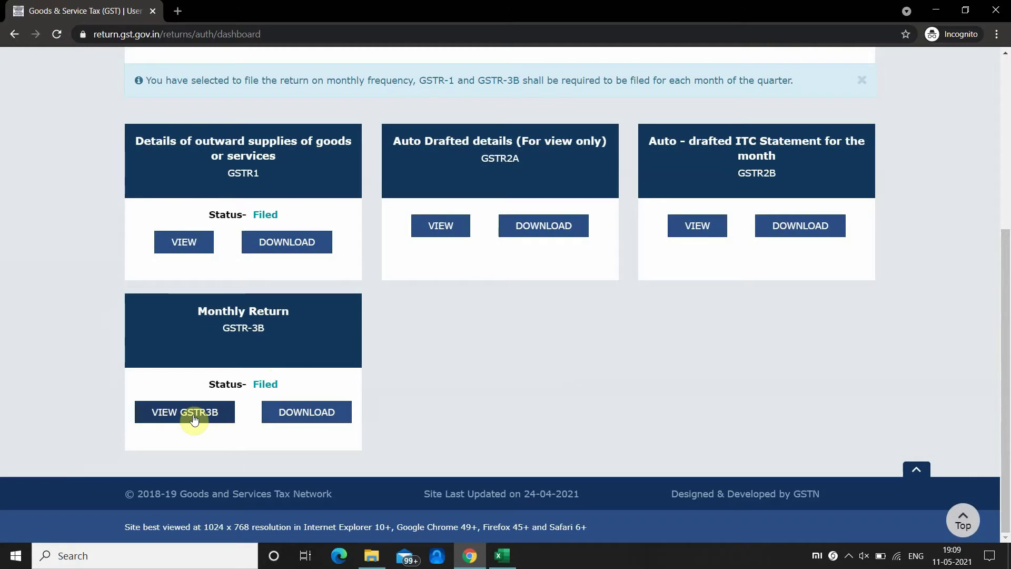
click(194, 419)
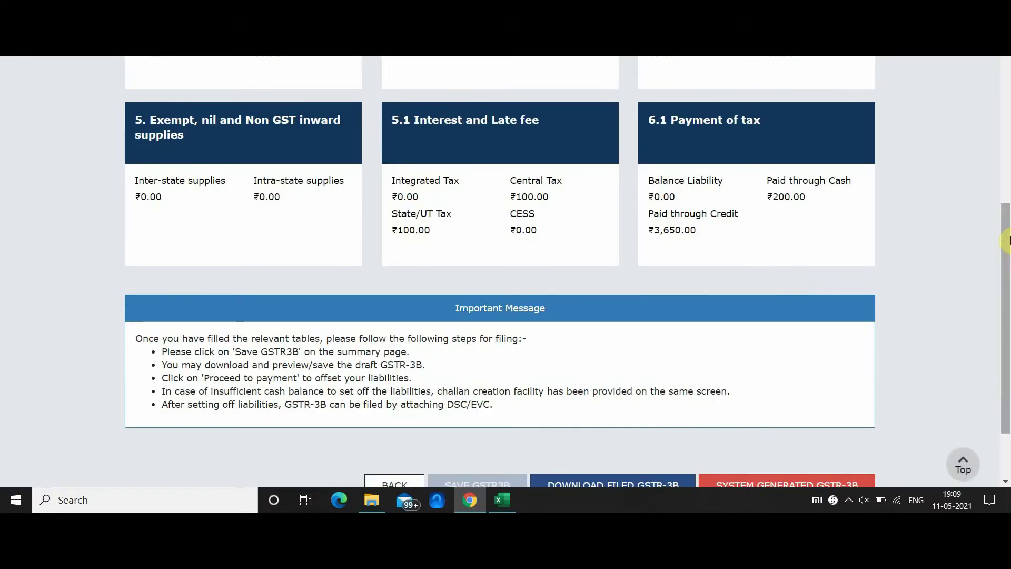
drag(1007, 241, 1009, 136)
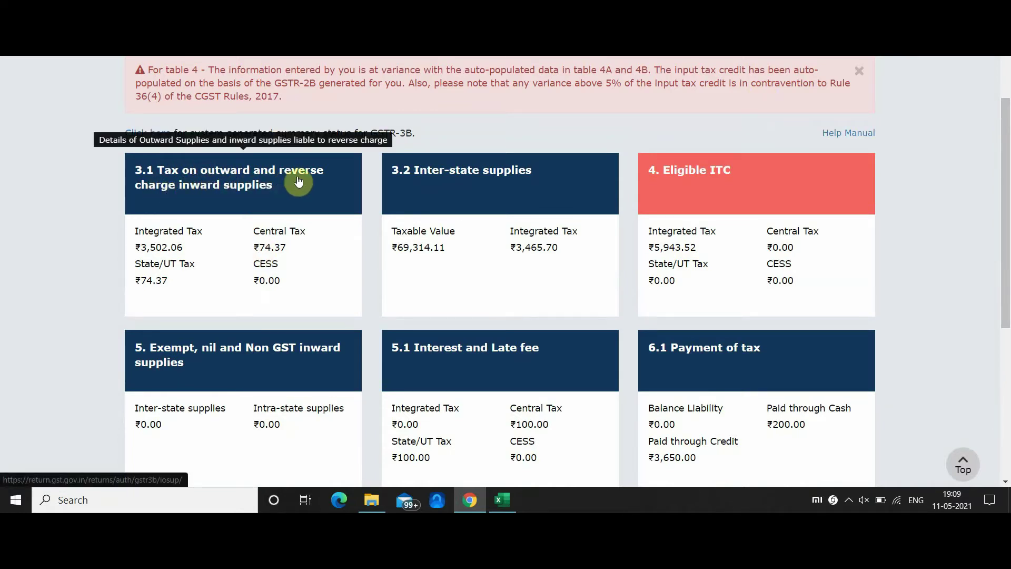
click(312, 202)
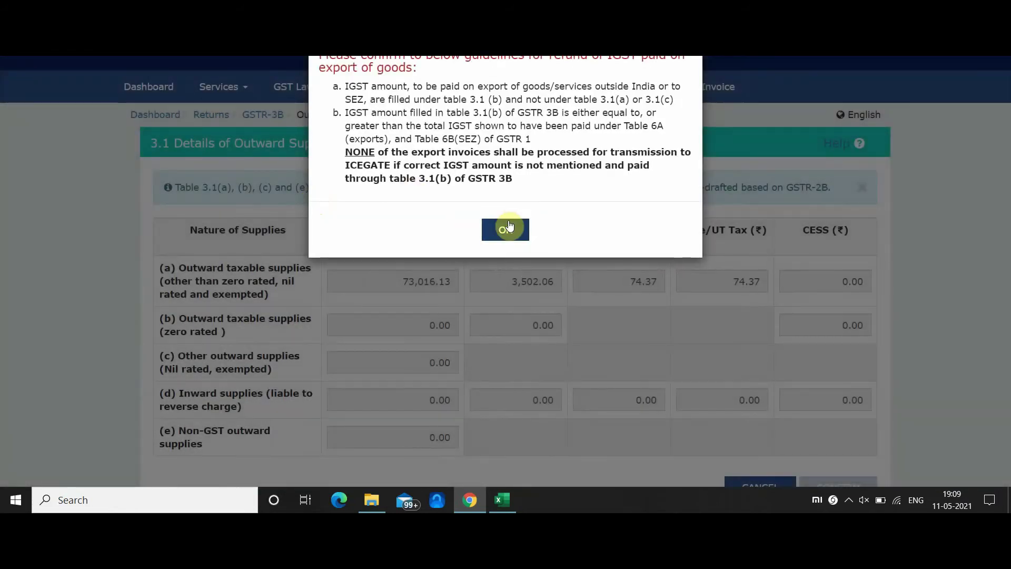
click(505, 229)
In the Excel working sheet, check the taxable values of local sales and I sales and their total.
key(alt+Tab)
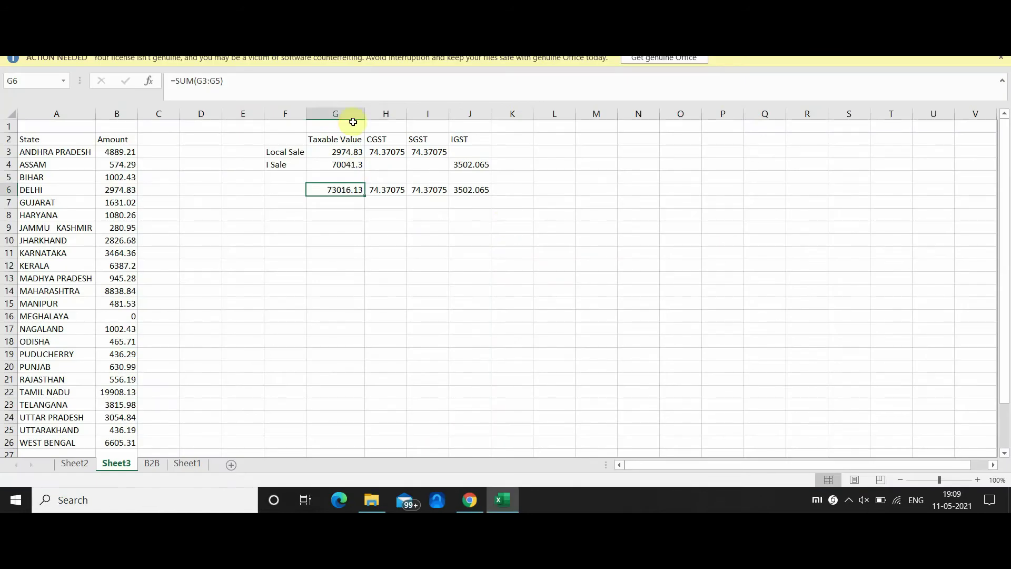
click(340, 152)
click(342, 165)
click(342, 152)
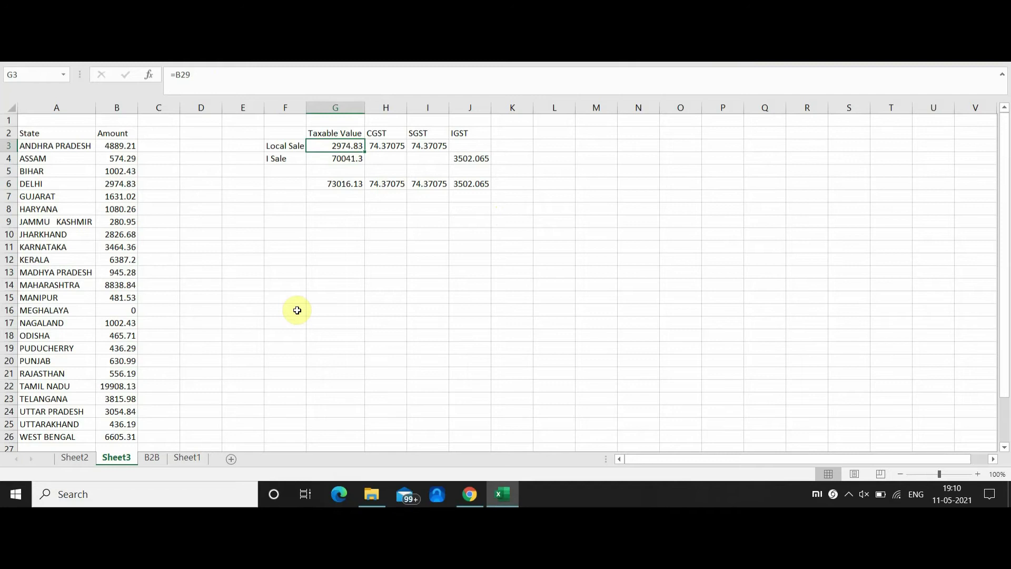
click(341, 184)
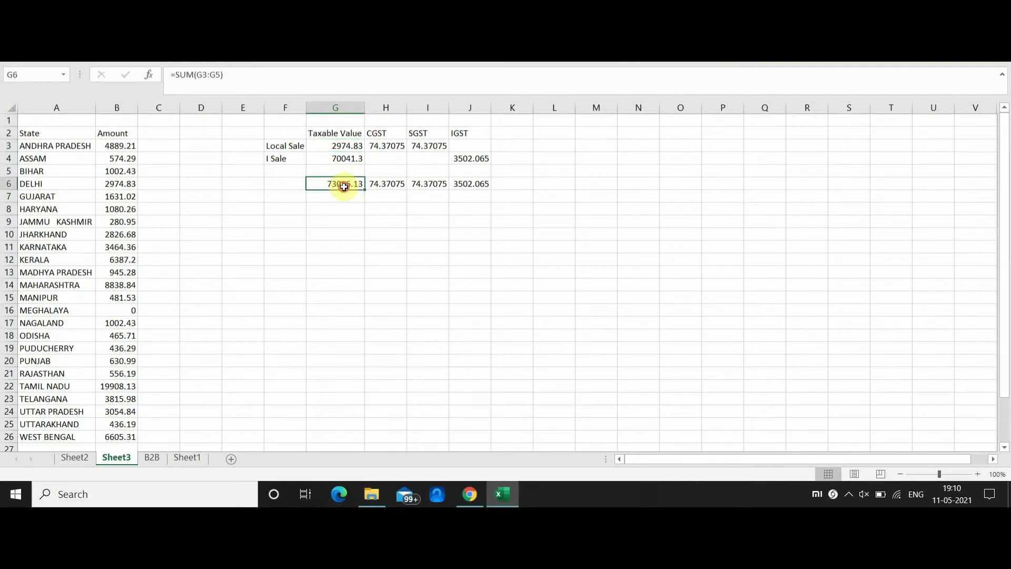
Compare the taxable value, IGST, CGST and SGST totals in Excel with row (a) of table 3.1 on the portal.
key(alt+Tab)
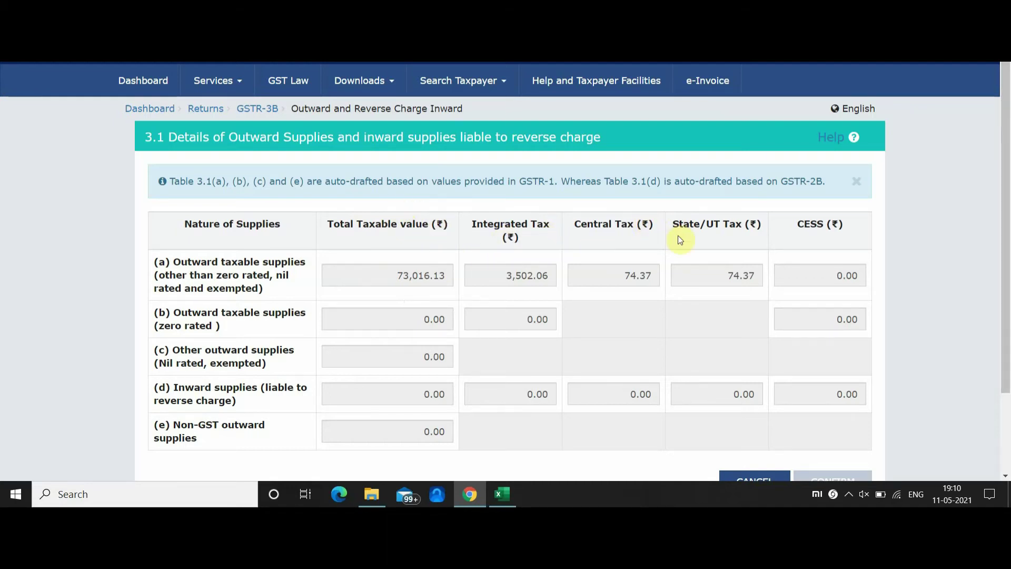
key(alt+Tab)
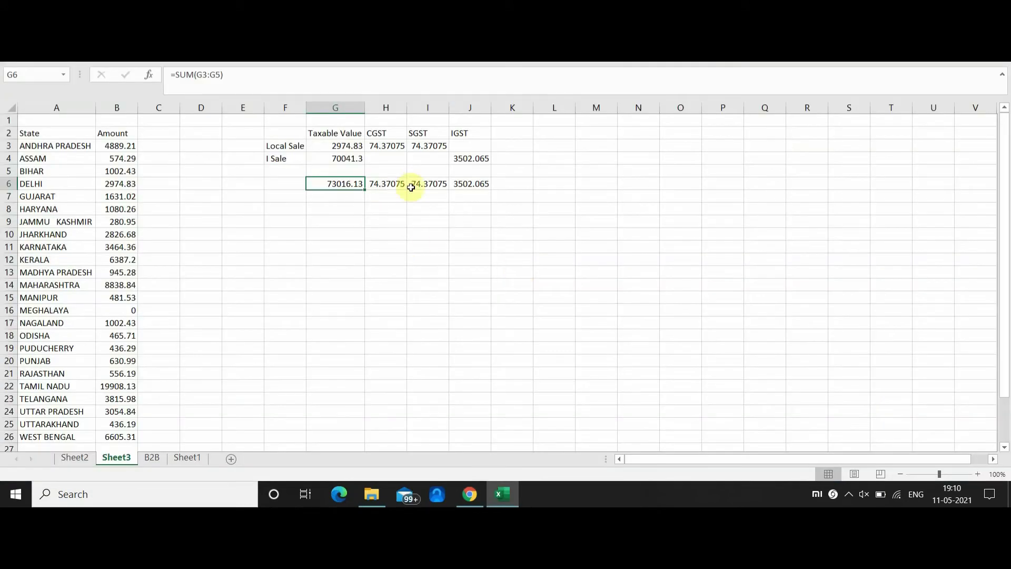
click(477, 188)
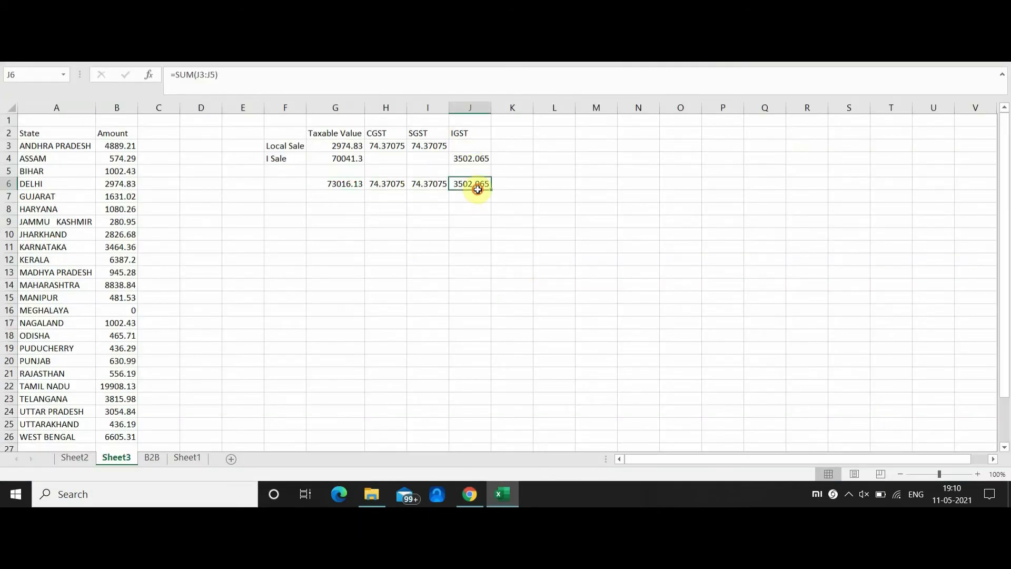
key(alt+Tab)
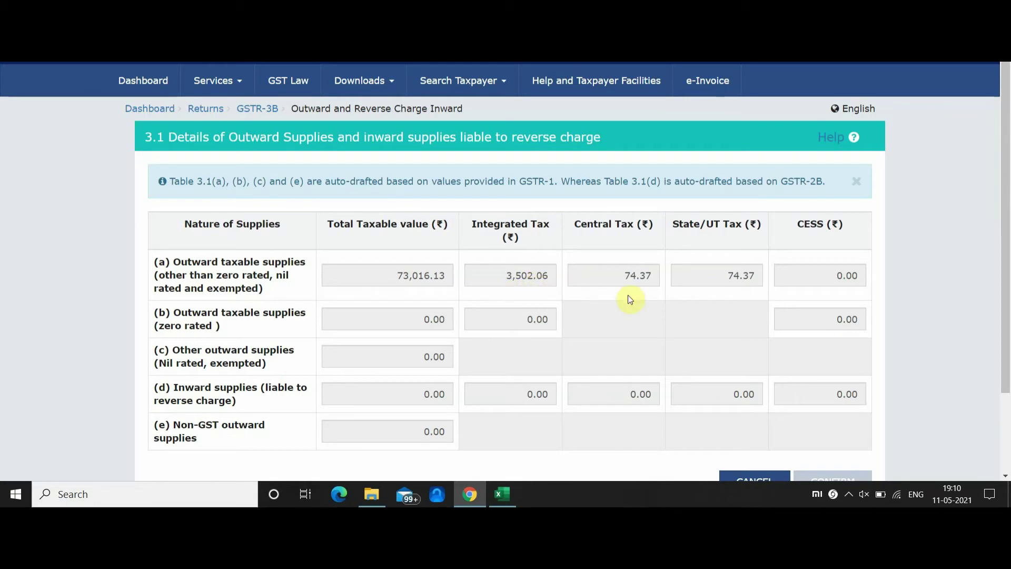
key(alt+Tab)
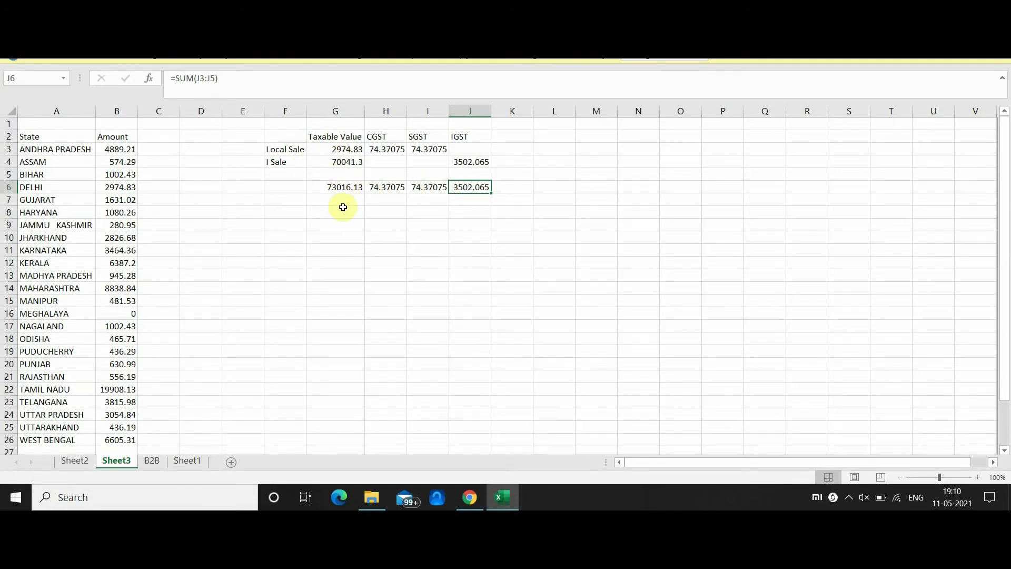
key(alt+Tab)
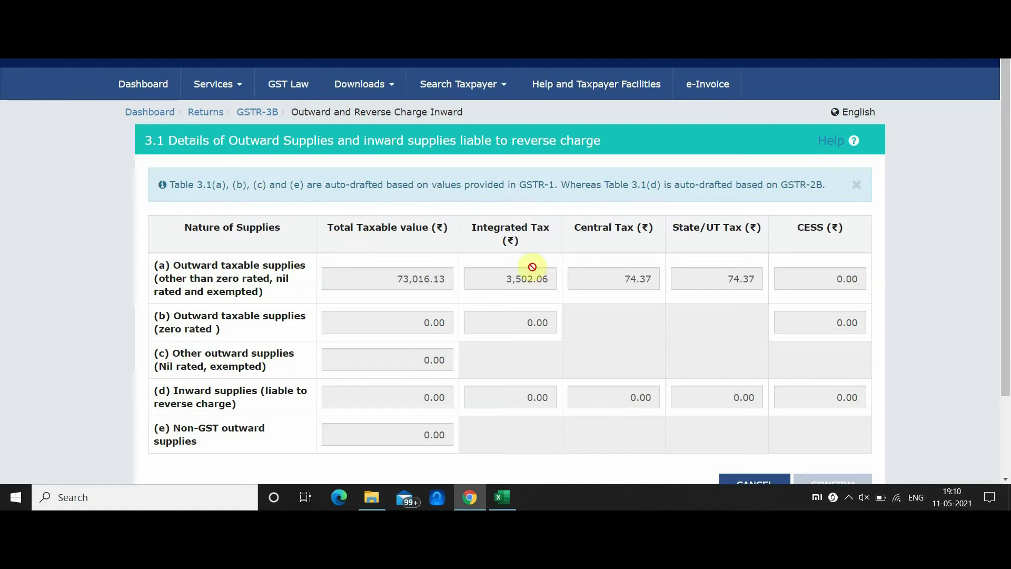
mouse_move(532, 266)
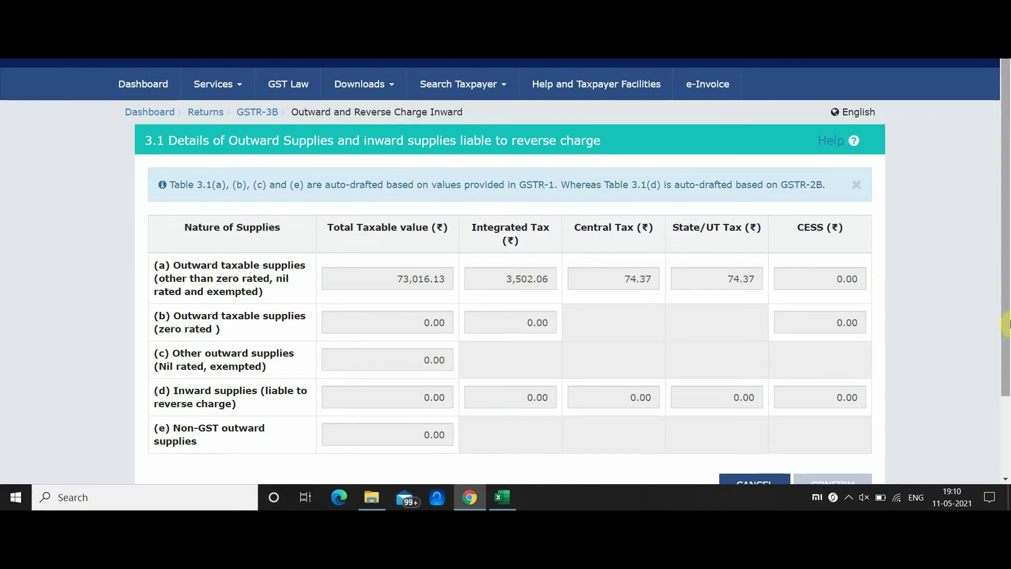
Cancel out of table 3.1 and review the GSTR-3B summary page, including its save option and the section 3.2 tile.
scroll(1004, 316, down, 2)
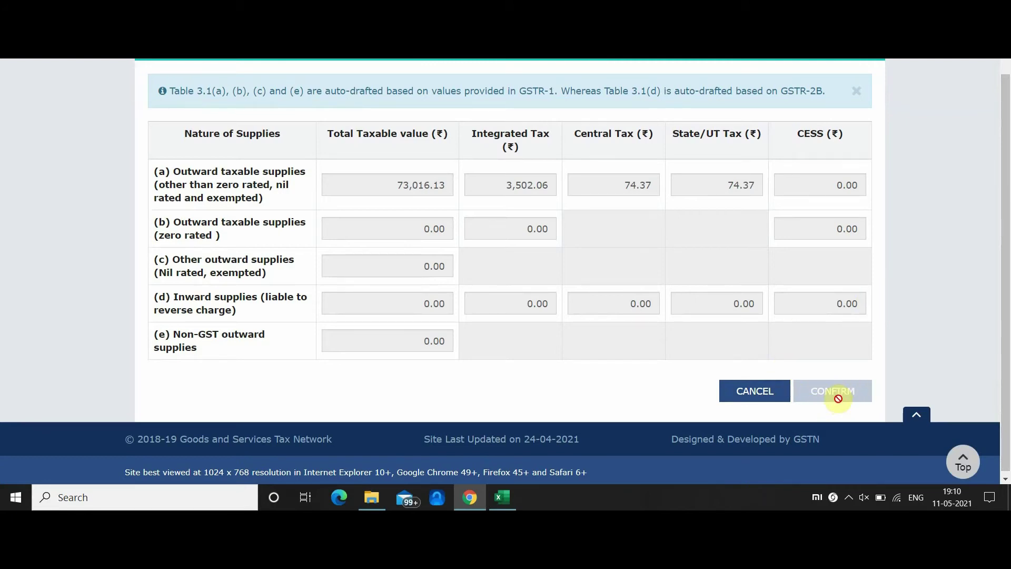
click(742, 398)
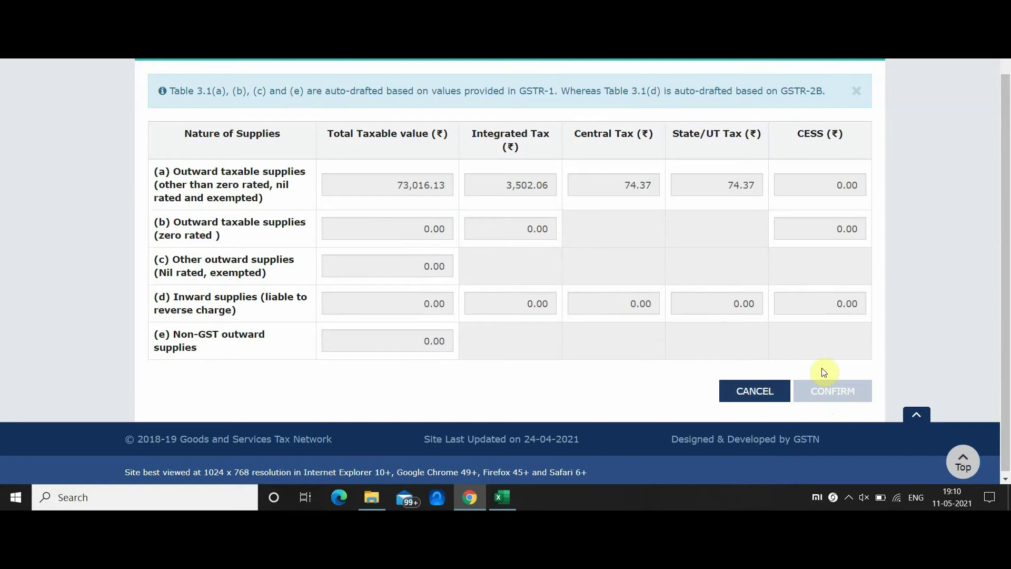
drag(1010, 288, 1010, 289)
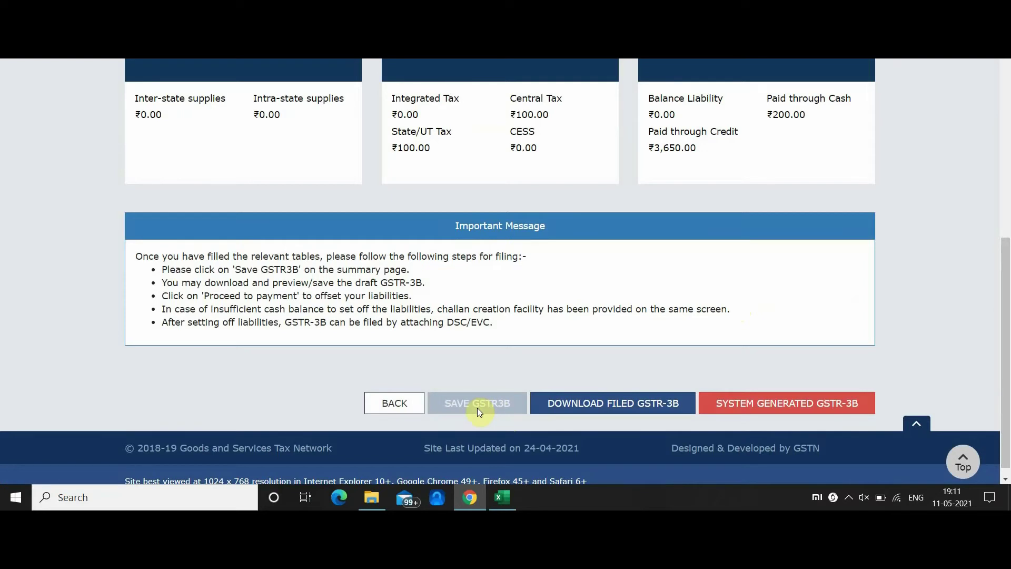
drag(1004, 400, 1006, 284)
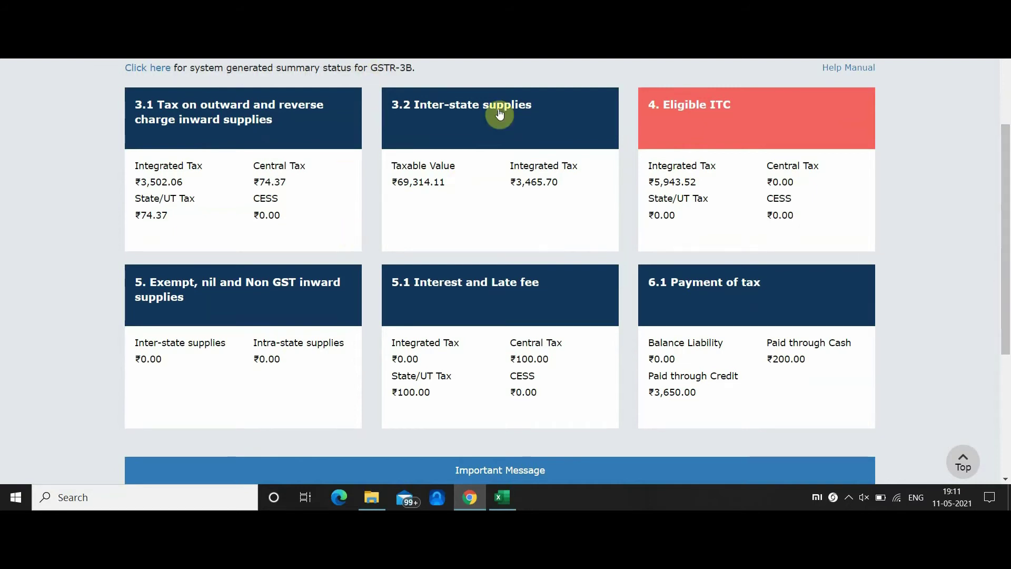
Open table 3.2 on inter-state supplies and check its state rows against the State and Amount columns in the Excel sheet.
click(479, 135)
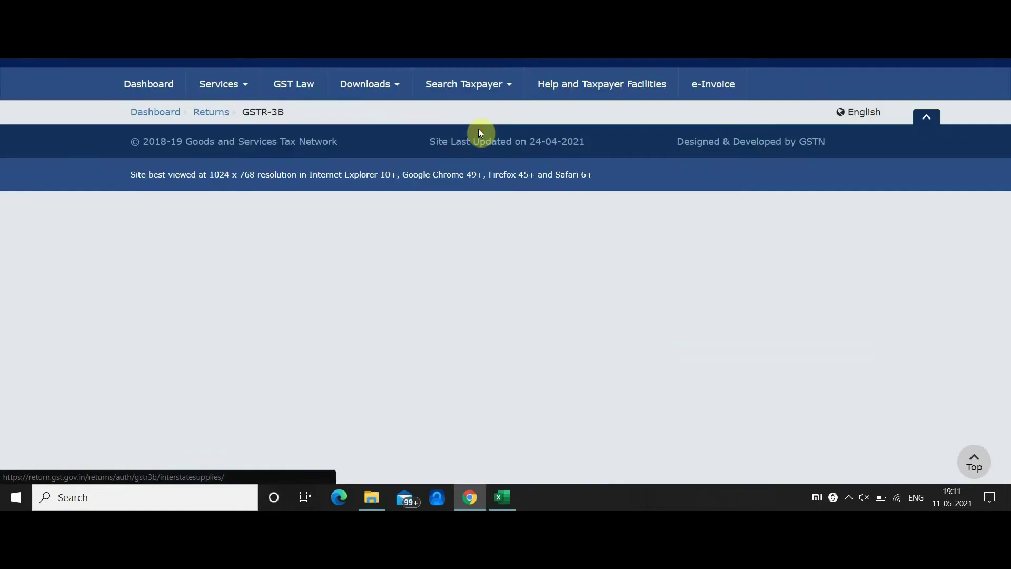
key(alt+Tab)
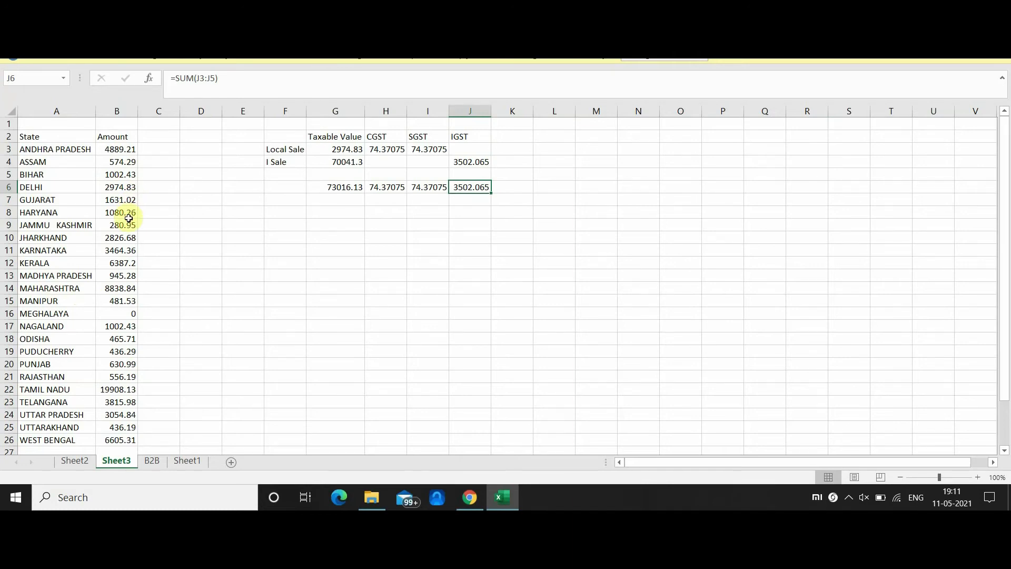
key(alt+Tab)
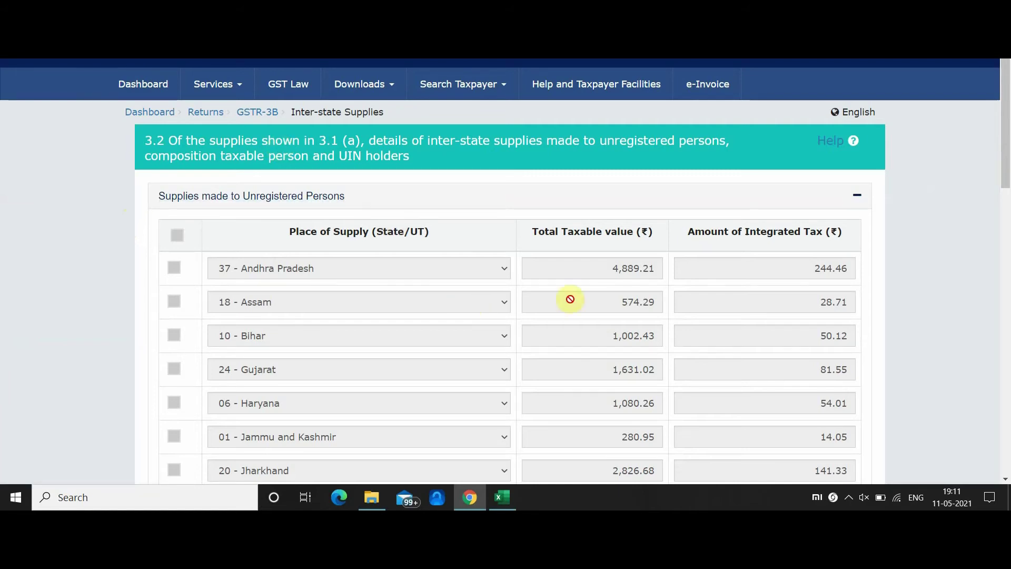
key(alt+Tab)
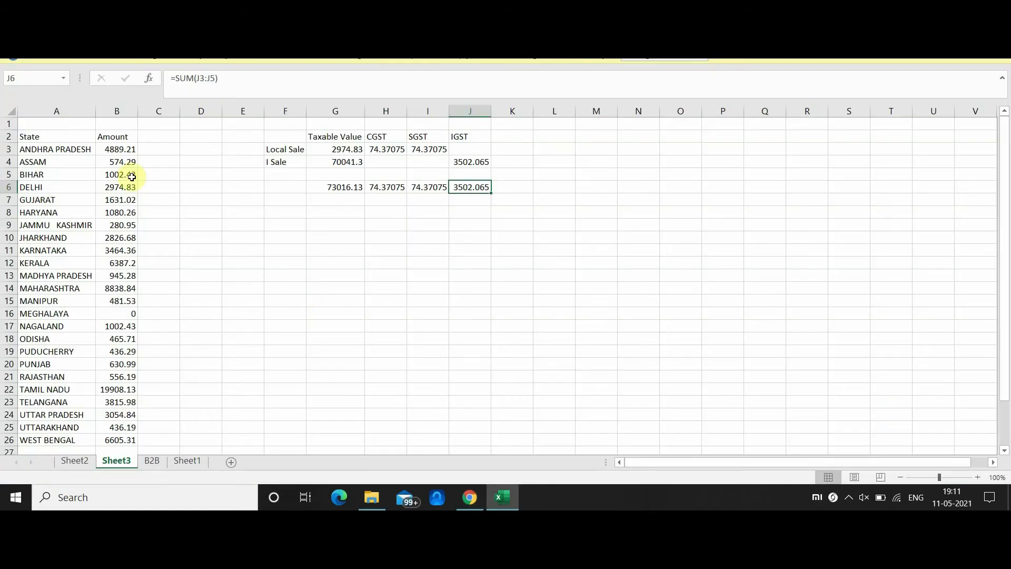
click(82, 152)
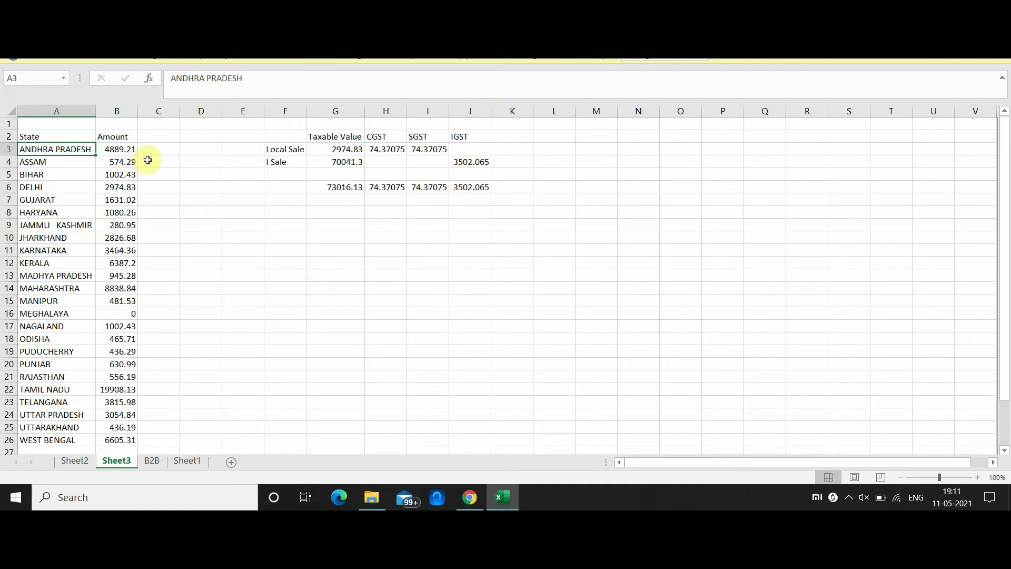
Add a "tax" column beside Amount in Excel, with the formula =B3*5% in C3 for Andhra Pradesh.
click(162, 152)
click(155, 134)
text(tax)
key(Return)
text(=)
key(Left)
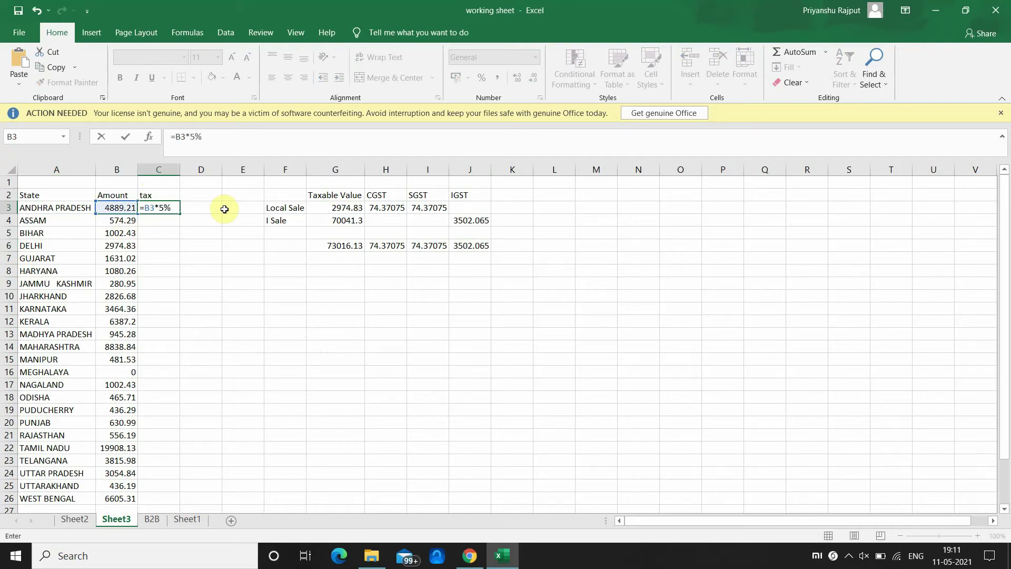
text(*5%)
key(Return)
Fill the 5% tax formula from C3 down to the West Bengal row, C26.
key(Up)
key(shift+Down)
key(shift+Down)
key(shift+Down)
key(shift+Down)
key(shift+Down)
key(shift+Down)
key(shift+Down)
key(shift+Down)
key(shift+Down)
key(shift+Down)
key(shift+Down)
key(shift+Down)
key(shift+Down)
key(shift+Down)
key(shift+Down)
key(shift+Down)
key(shift+Down)
key(shift+Down)
key(shift+Down)
key(shift+Down)
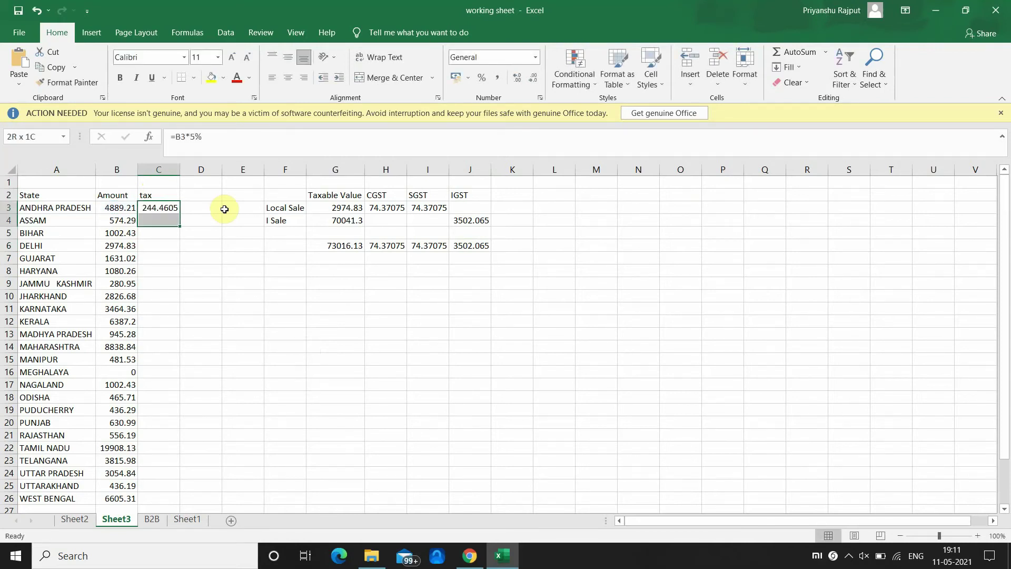
key(shift+Down)
key(shift+Down)
key(shift+Down)
key(shift+Down)
key(shift+Down)
key(shift+Down)
key(shift+Down)
key(shift+Down)
key(shift+Down)
key(shift+Down)
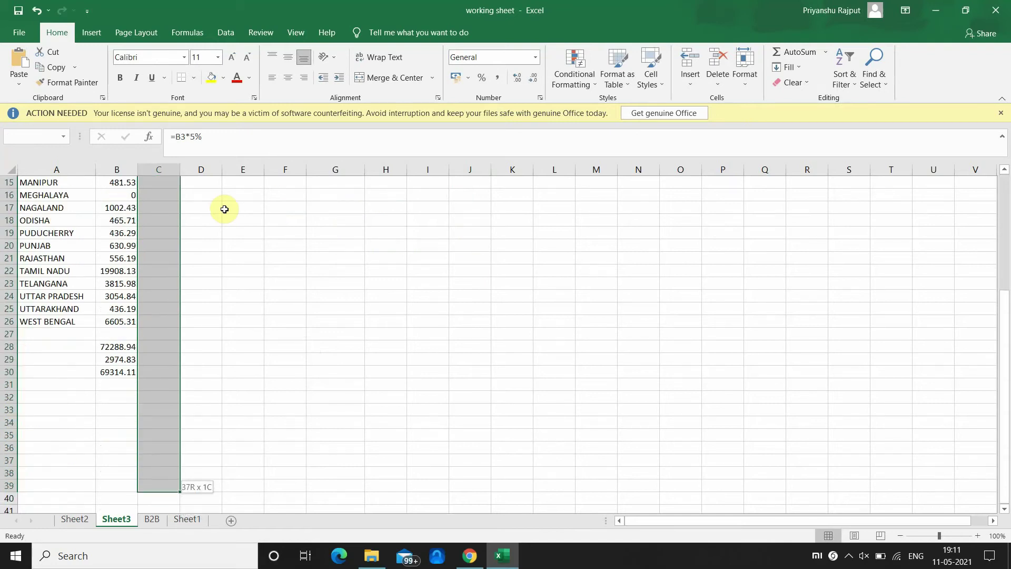
key(shift+Up)
key(shift+Up)
key(shift+Up)
key(shift+Up)
key(shift+Up)
key(shift+Up)
key(shift+Up)
key(shift+Up)
key(shift+Up)
key(shift+Up)
key(shift+Up)
key(shift+Up)
key(shift+Up)
key(shift+Up)
key(shift+Down)
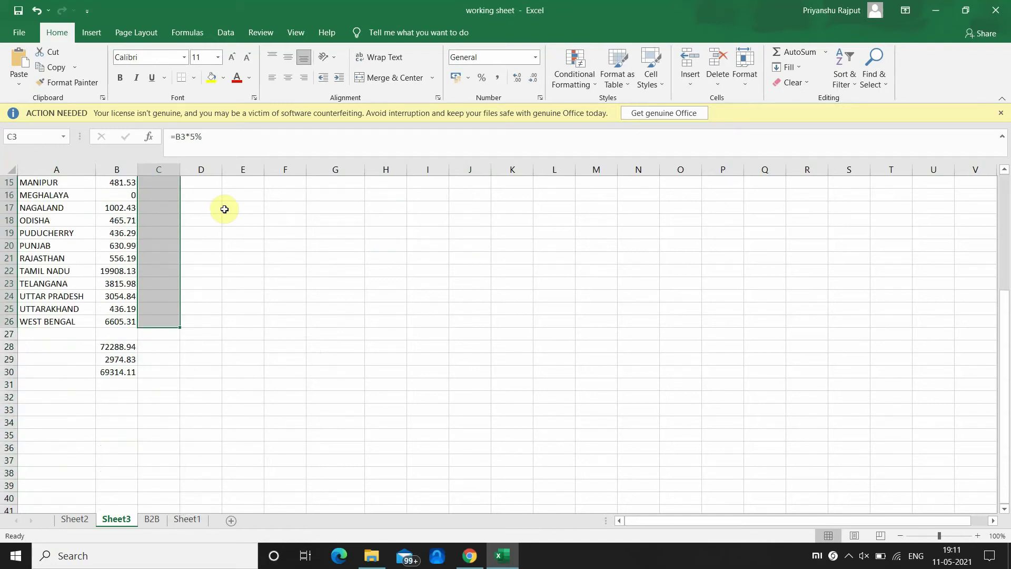
key(ctrl+v)
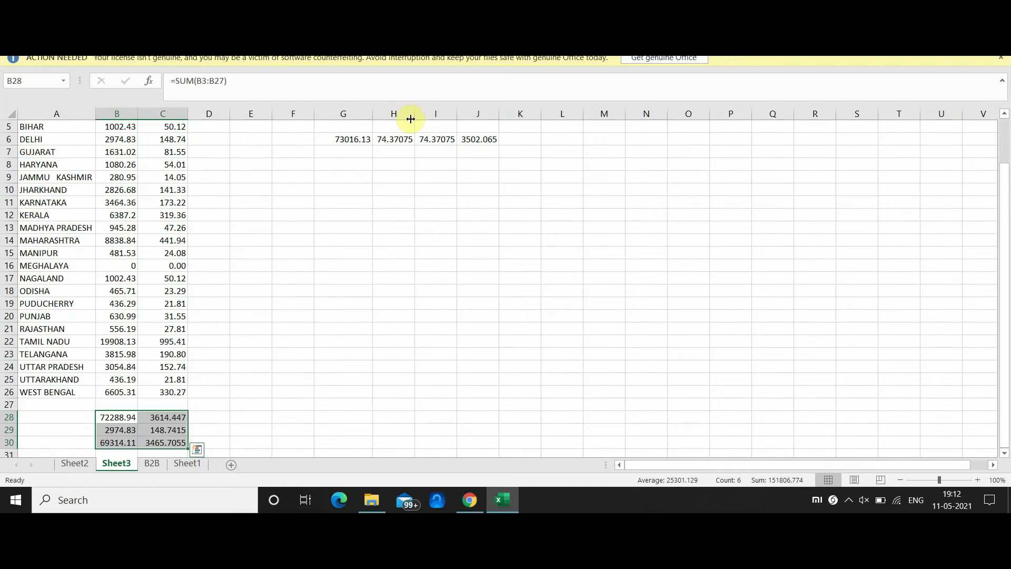
Check the total, Delhi and net figures for Amount and tax in rows 28 to 30, ending back at Andhra Pradesh's amount.
key(Up)
key(Down)
key(Down)
key(Right)
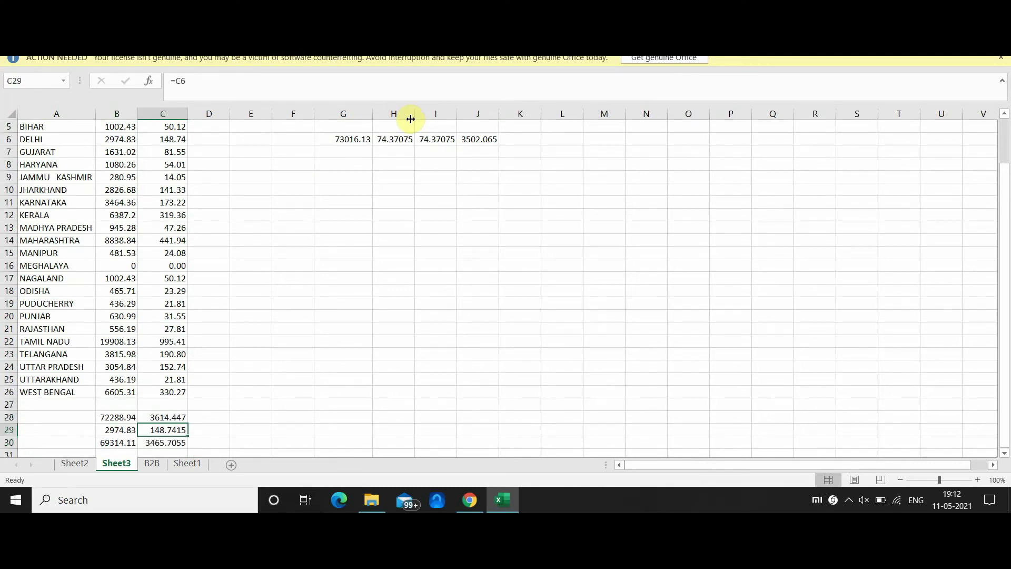
key(Down)
key(Left)
key(Up)
key(Up)
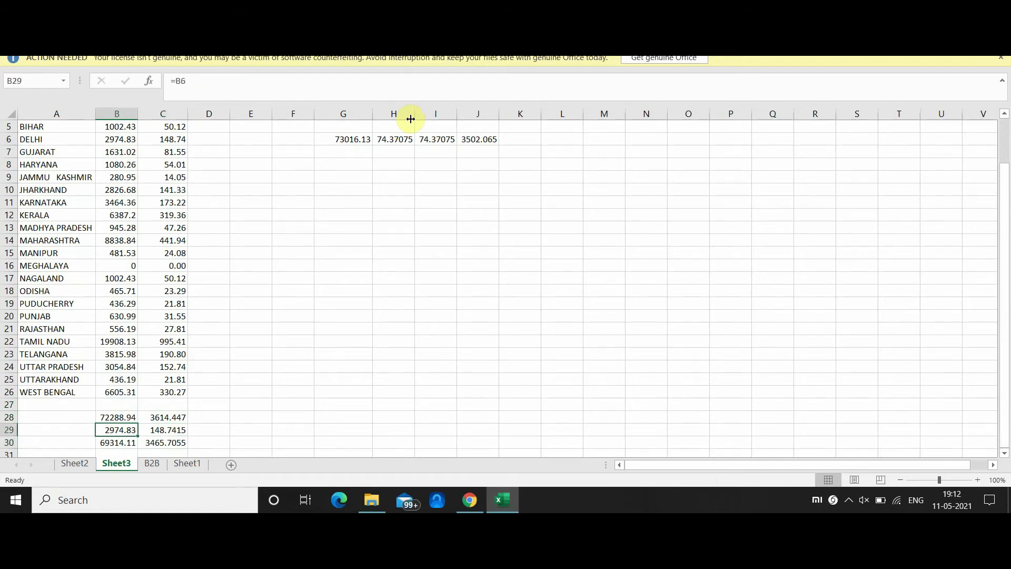
key(Right)
key(Down)
key(Down)
key(Up)
key(Up)
key(Up)
key(Up)
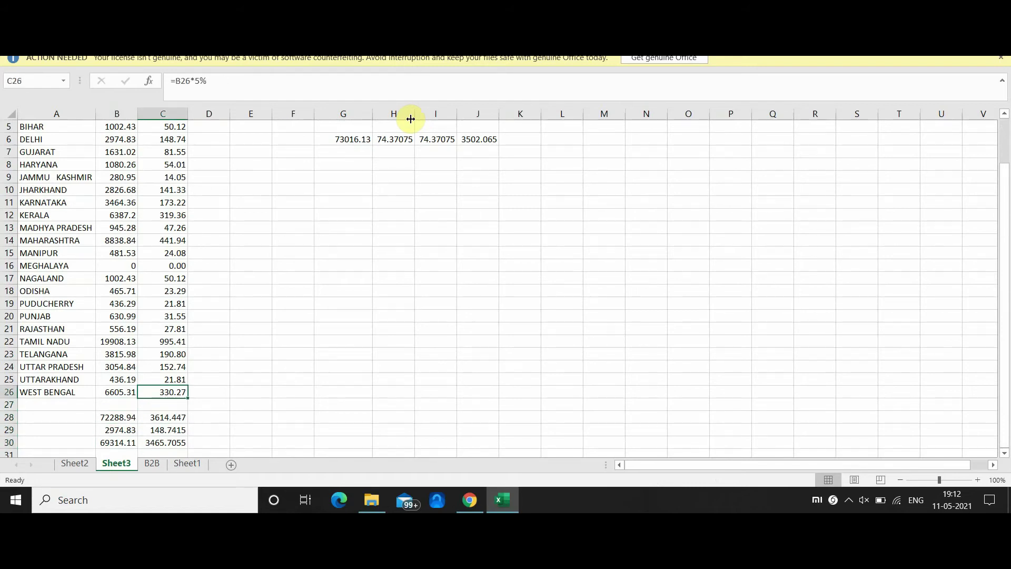
key(ctrl+Up)
key(Down)
key(Left)
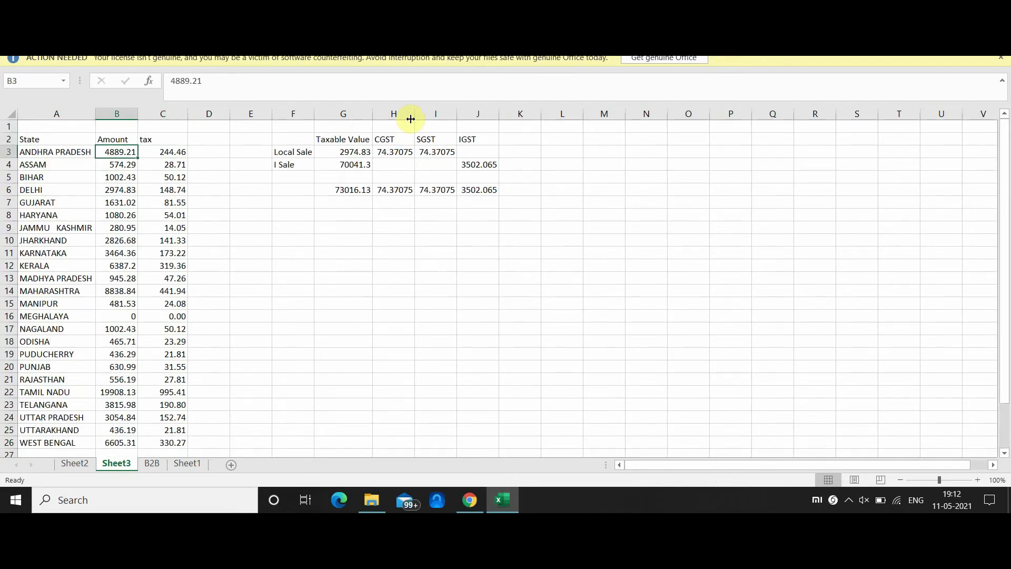
Compare the first states' taxable values and integrated tax in table 3.2 with the Amount and tax columns in Excel, including Delhi.
key(alt+Tab)
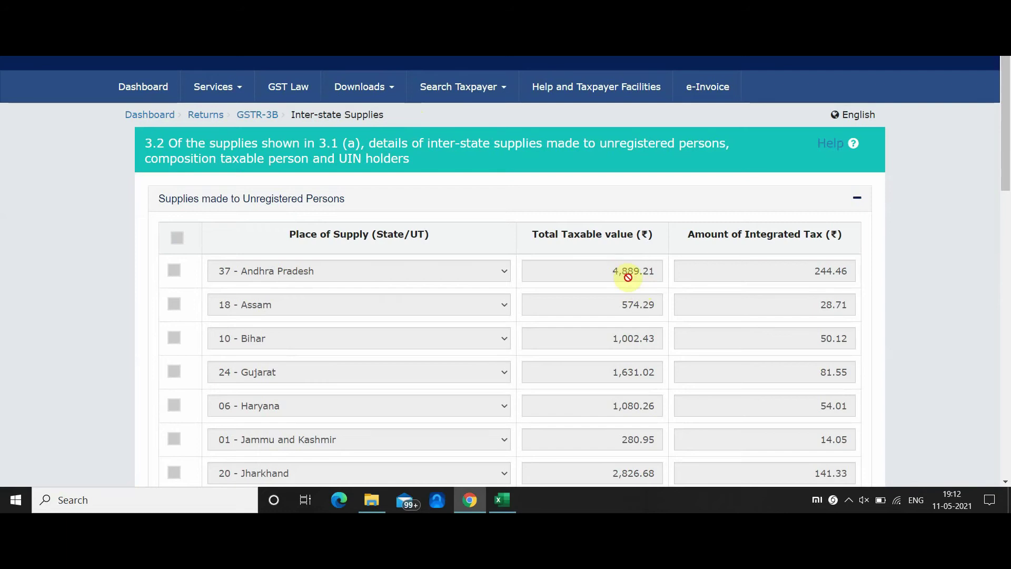
key(alt+Tab)
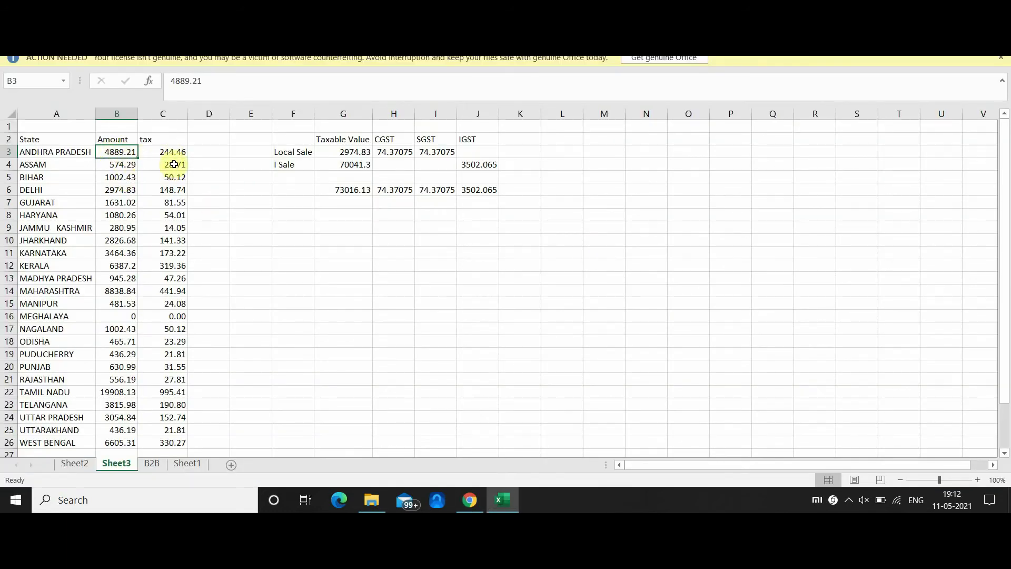
key(alt+Tab)
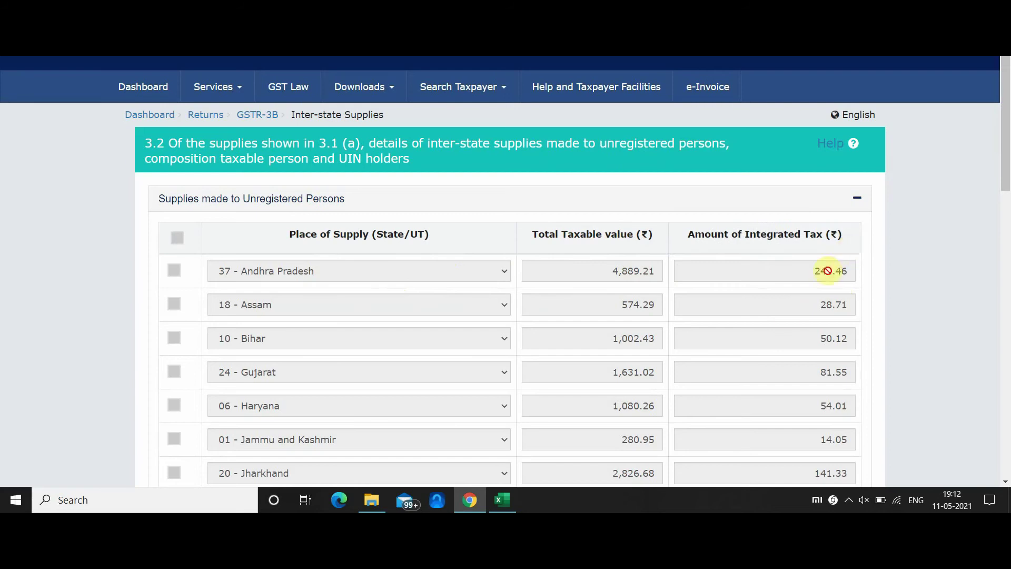
key(alt+Tab)
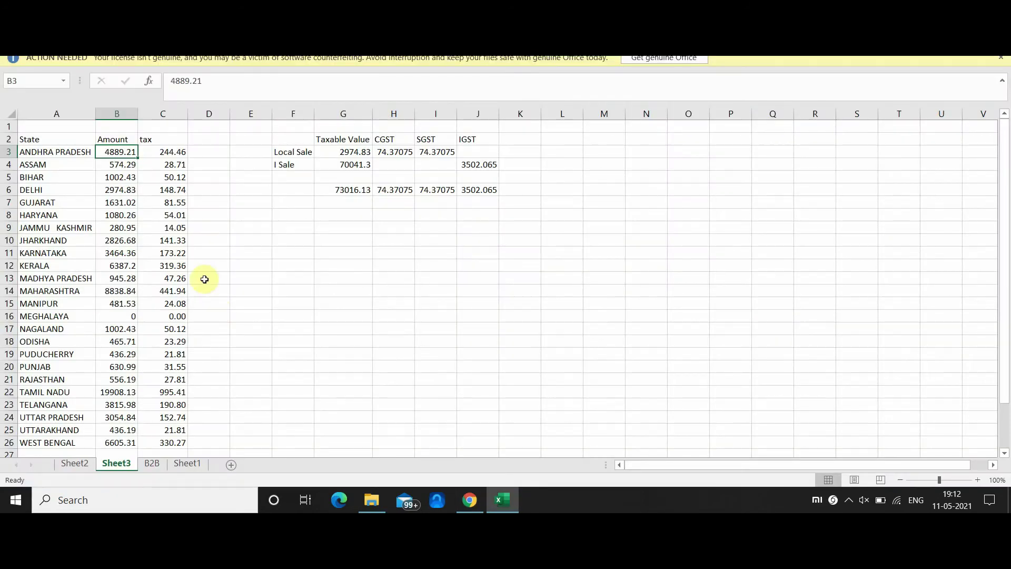
key(alt+Tab)
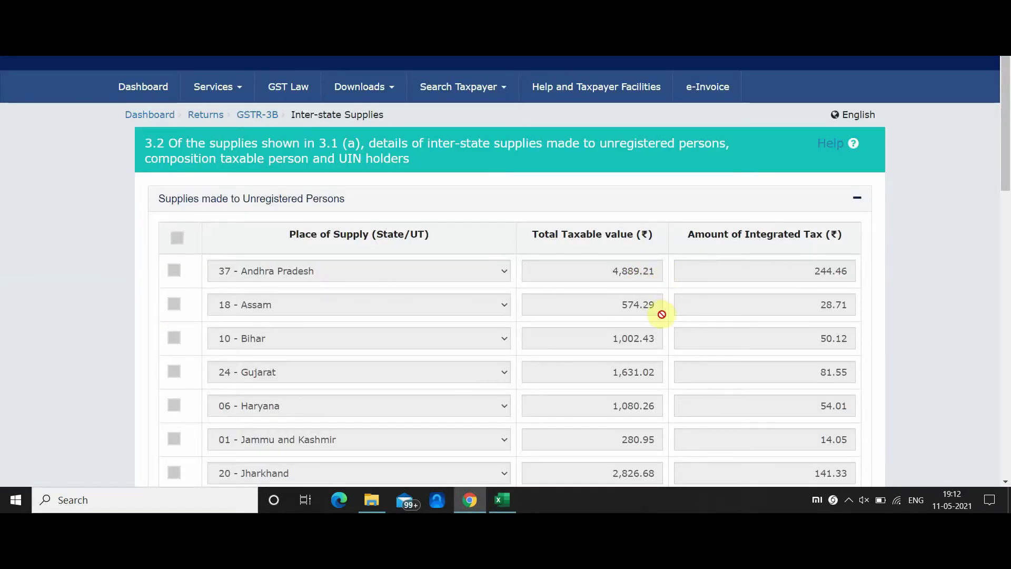
key(alt+Tab)
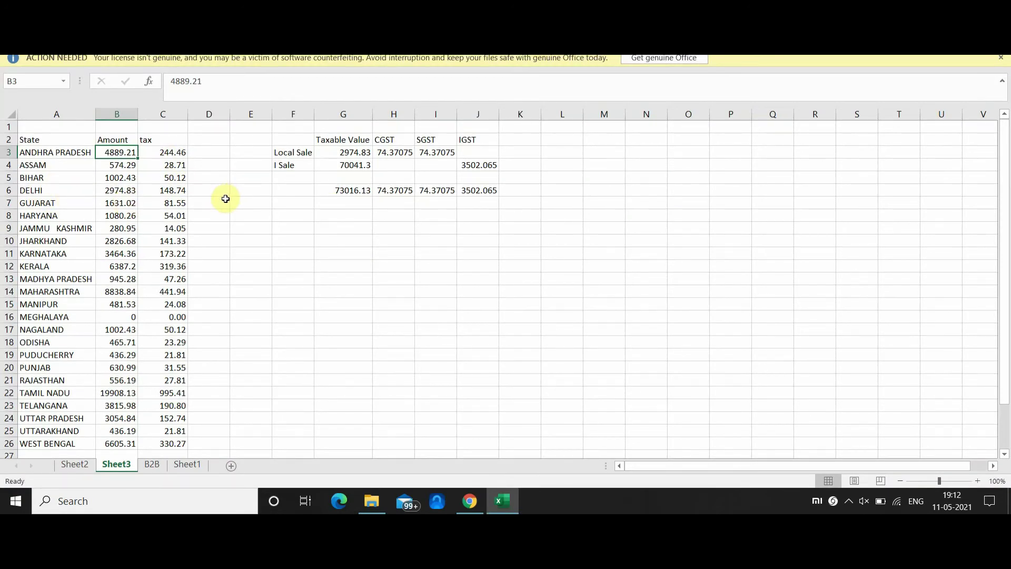
key(alt+Tab)
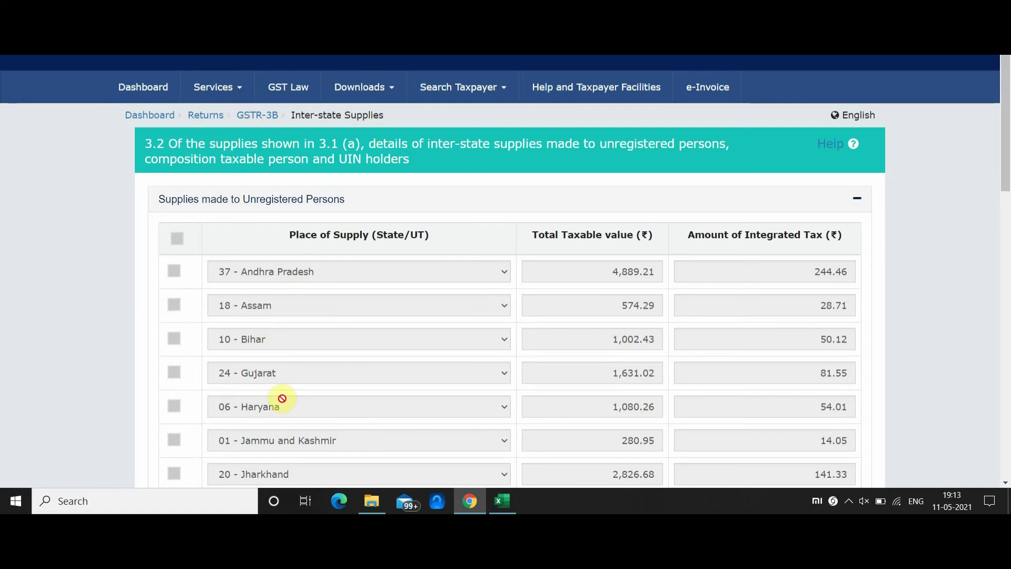
key(alt+Tab)
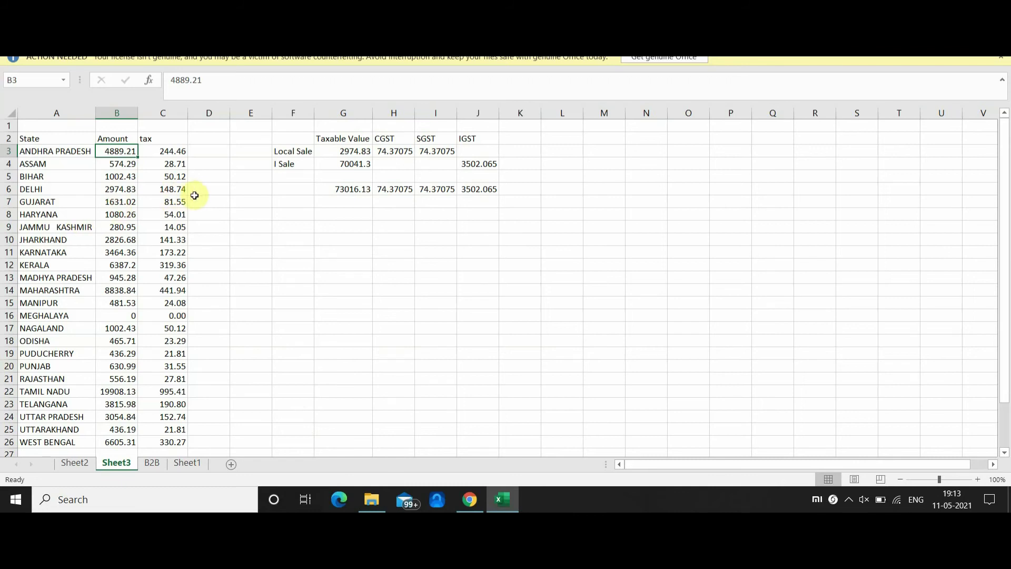
Compare the last state rows of table 3.2, down to West Bengal, with the same rows in Excel.
key(alt+Tab)
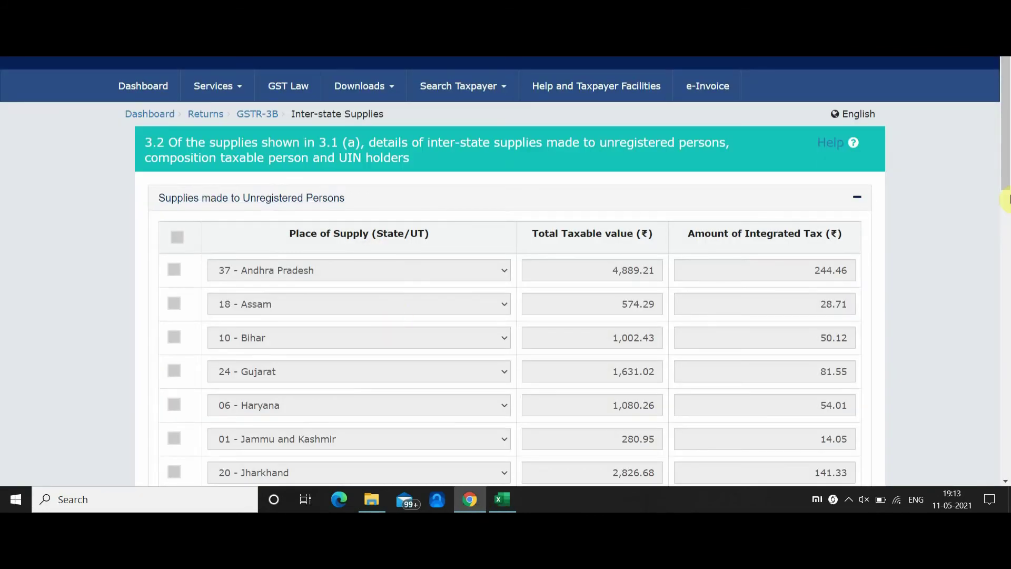
scroll(1007, 200, down, 7)
scroll(1006, 200, down, 3)
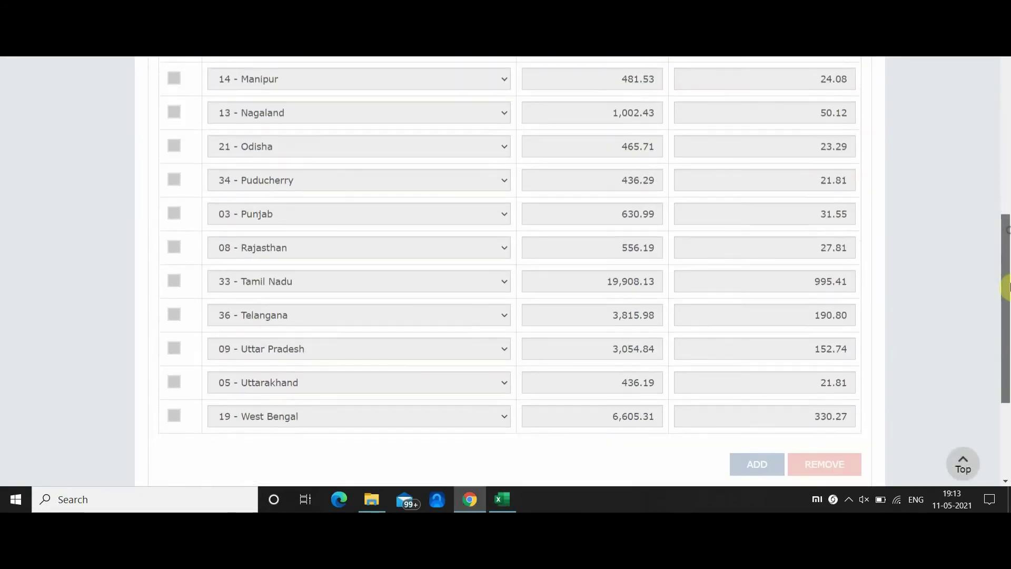
key(alt+Tab)
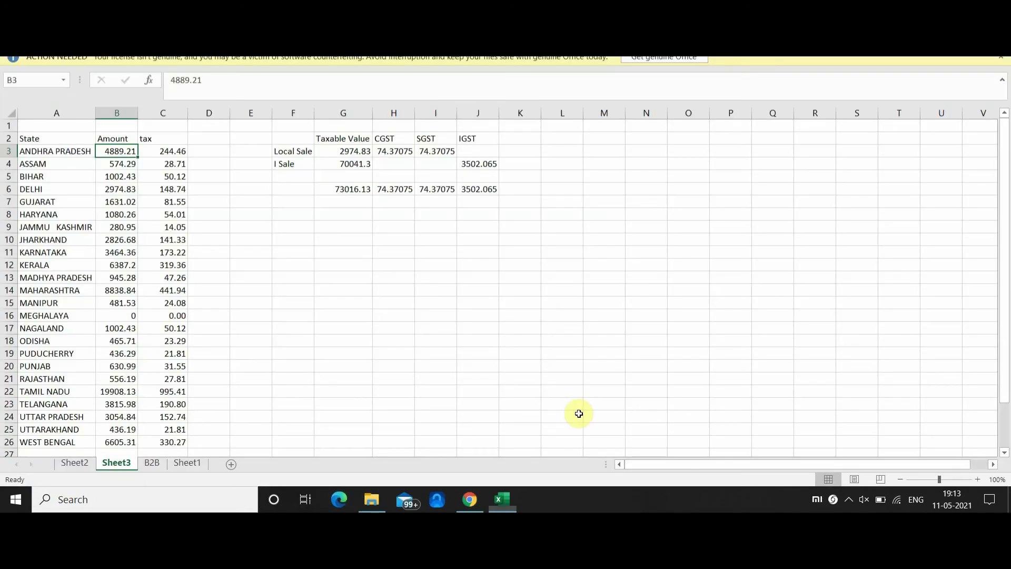
drag(1007, 261, 1003, 306)
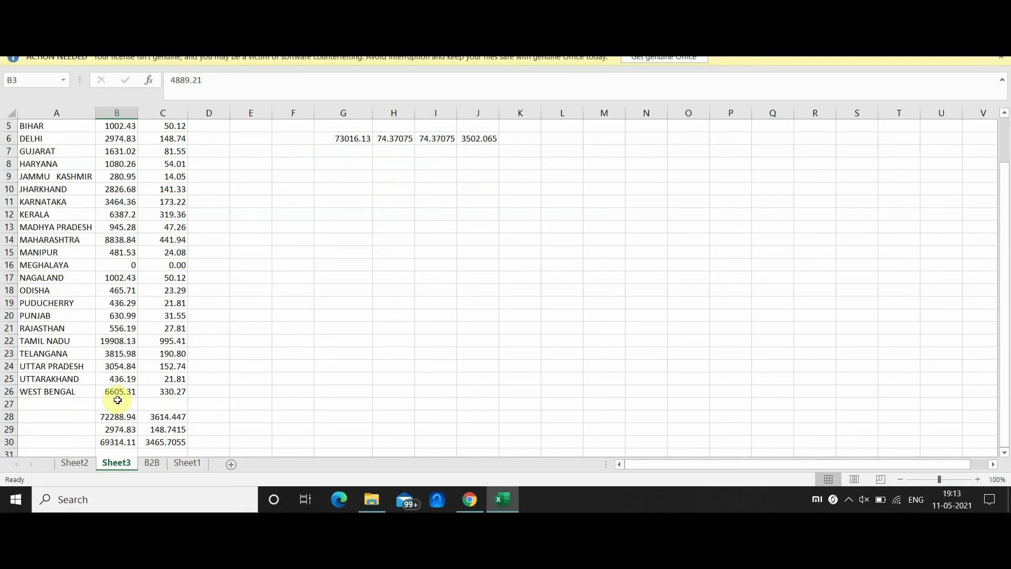
key(alt+Tab)
key(alt+Tab)
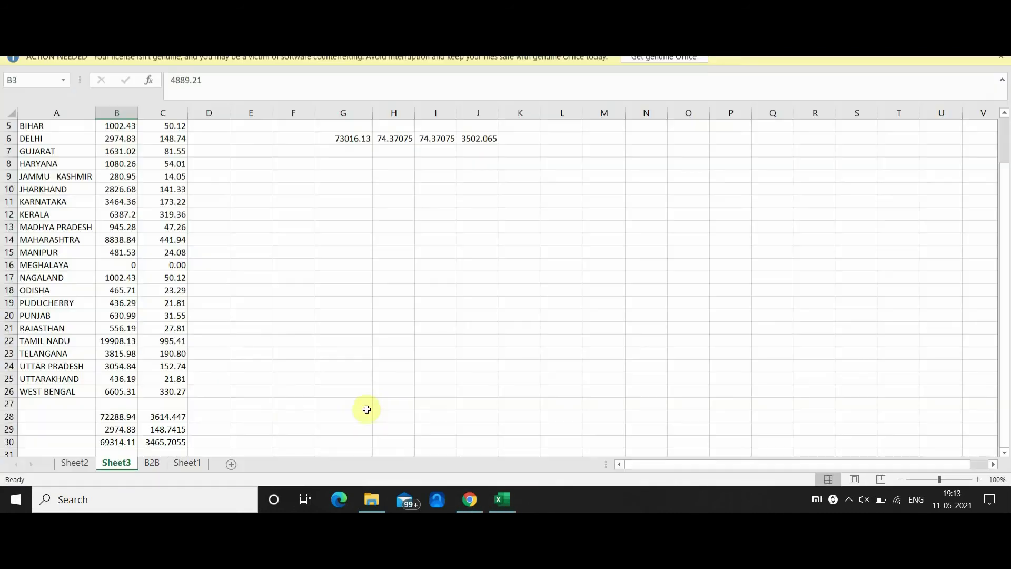
key(alt+Tab)
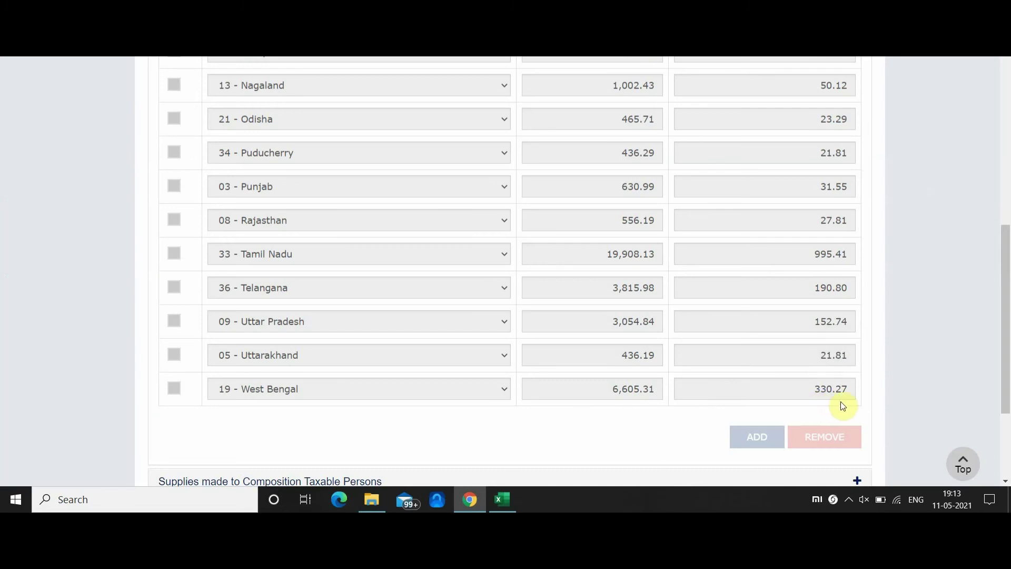
key(alt+Tab)
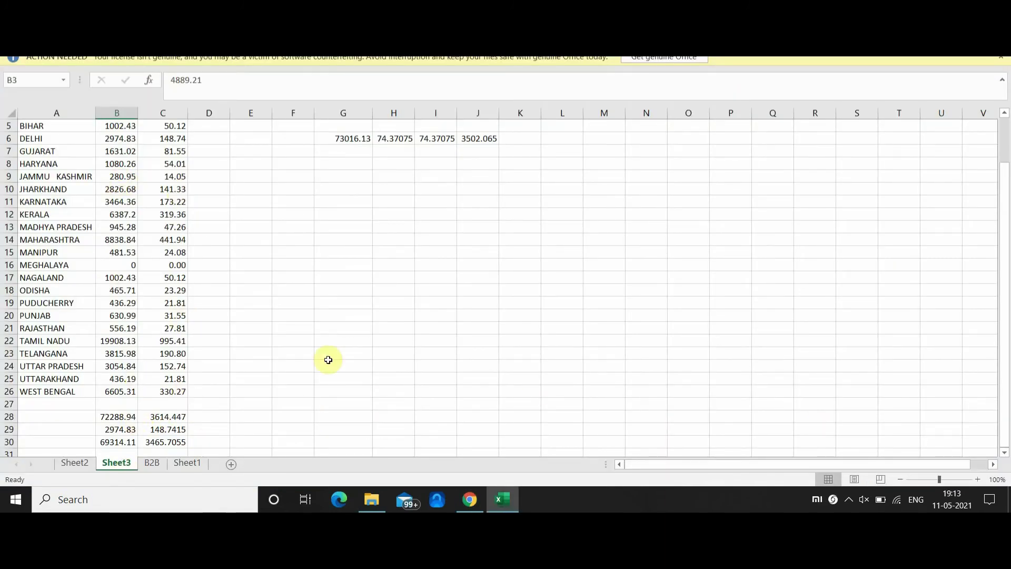
Cancel out of table 3.2 and check the taxable value and integrated tax on the section 3.2 summary tile.
key(alt+Tab)
scroll(1007, 338, down, 3)
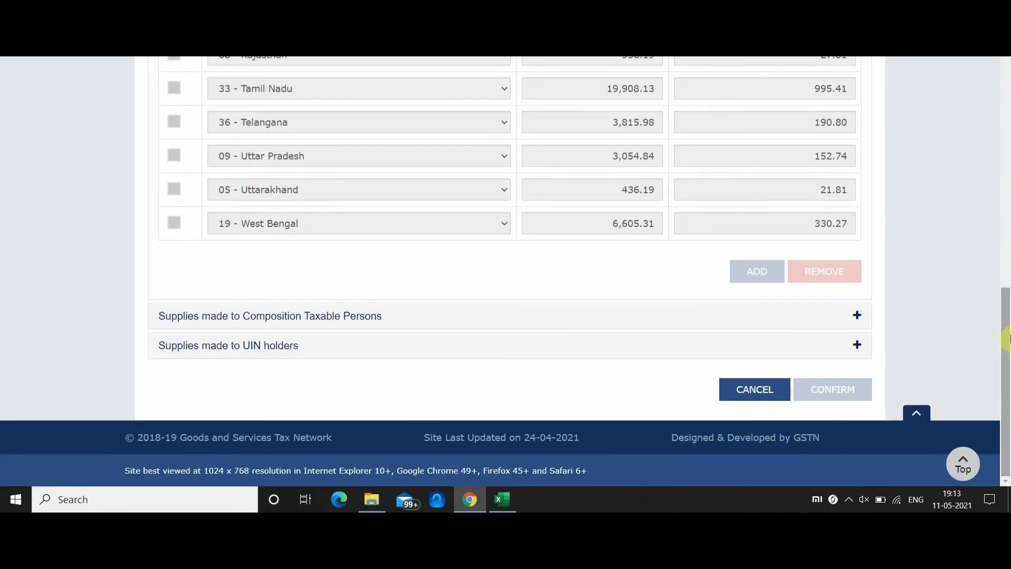
click(761, 395)
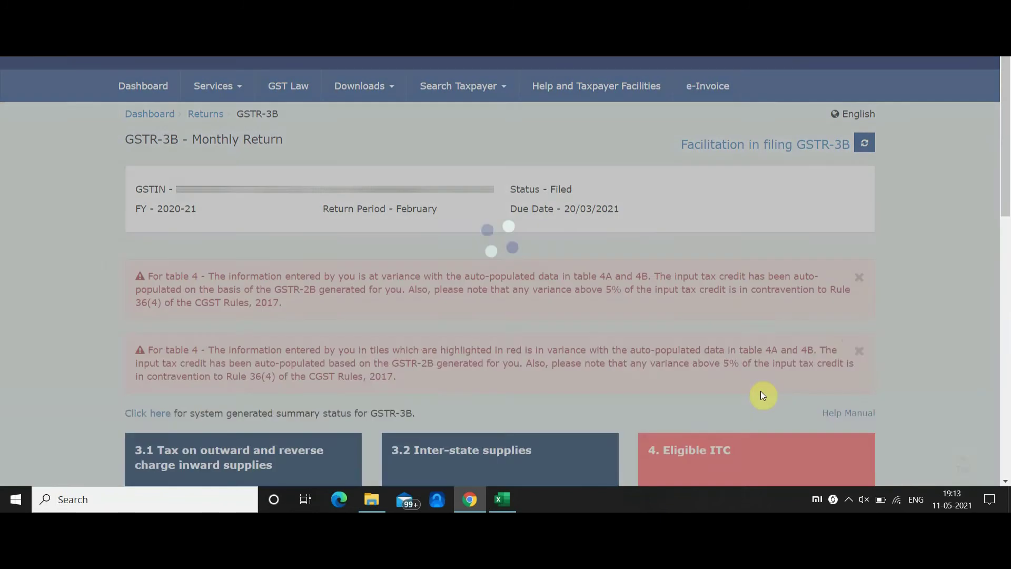
scroll(1006, 241, down, 6)
scroll(1007, 242, down, 1)
scroll(995, 158, up, 3)
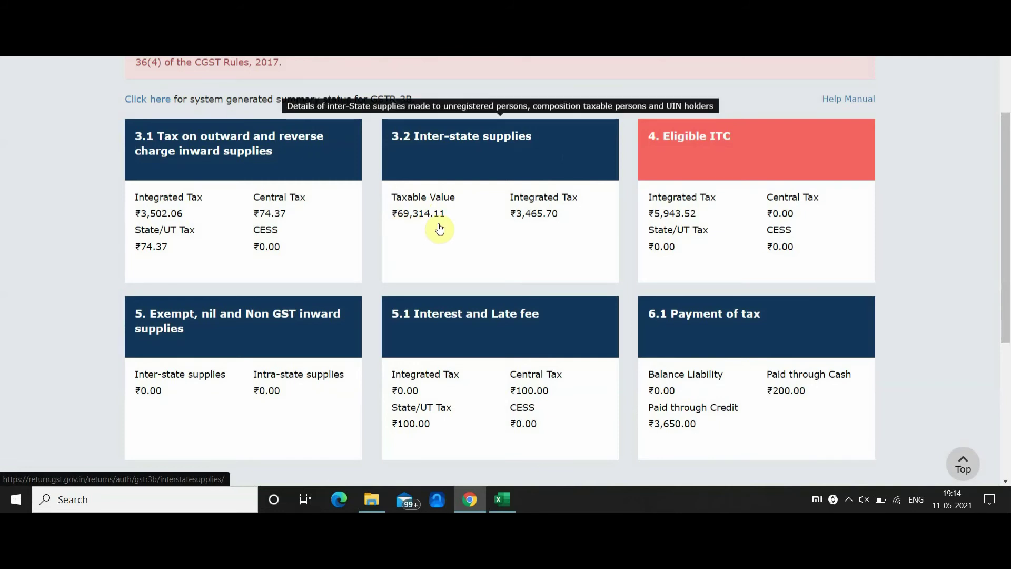
Compare the net taxable value in B30 and net tax in C30 with the portal's section 3.2 totals.
key(alt+Tab)
click(117, 442)
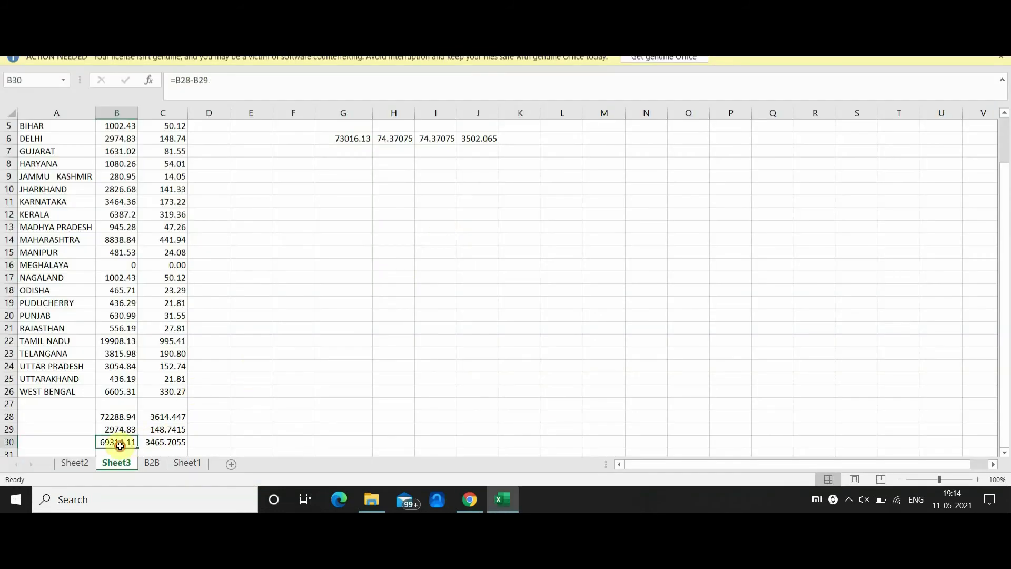
click(179, 443)
key(alt+Tab)
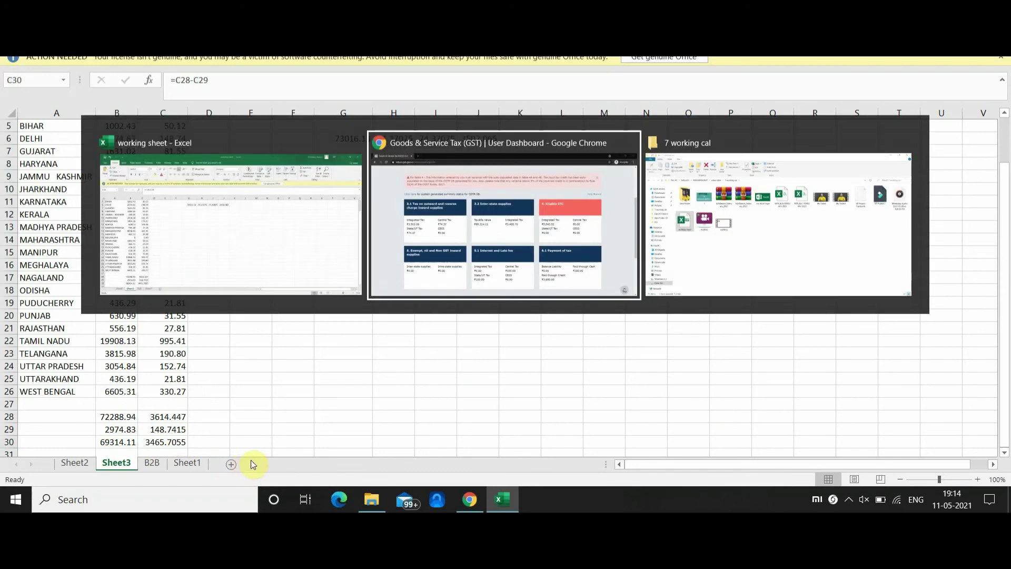
key(alt+Tab)
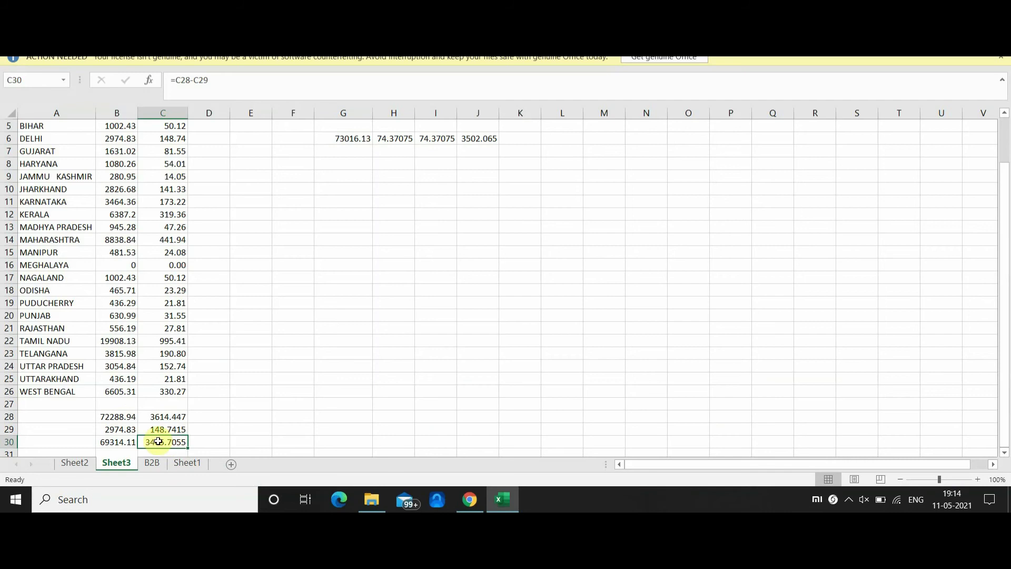
Switch to the GST portal in Chrome, look through table 3.2 Inter-state supplies down to the UIN holders section, and cancel out of it.
key(alt+Tab)
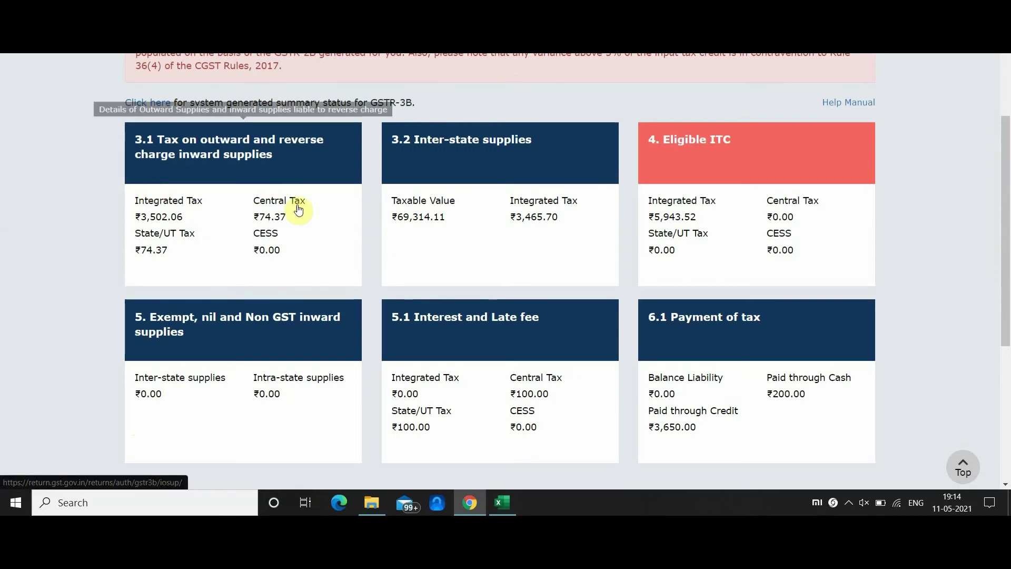
click(469, 259)
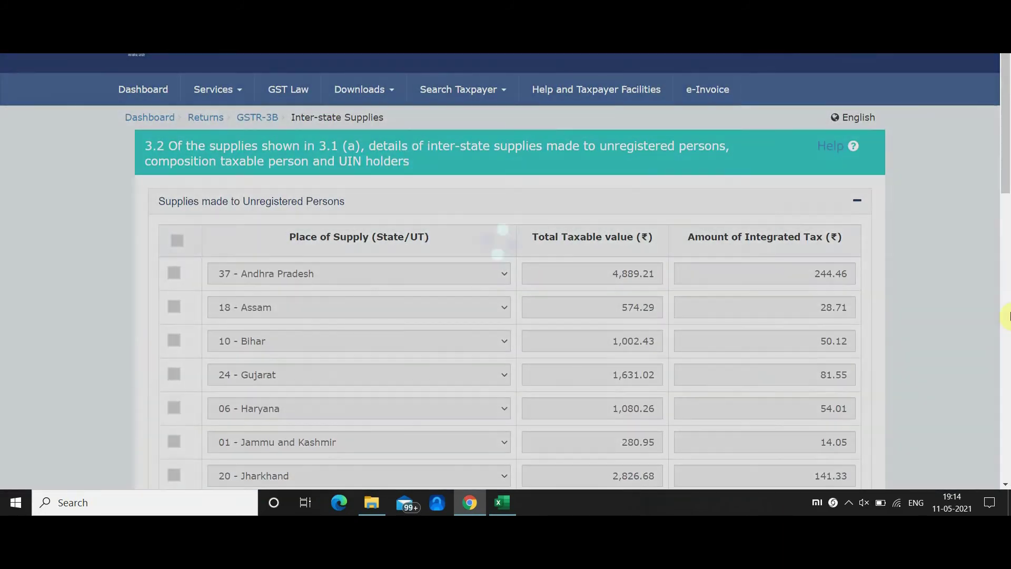
scroll(1005, 328, down, 8)
scroll(1004, 328, down, 7)
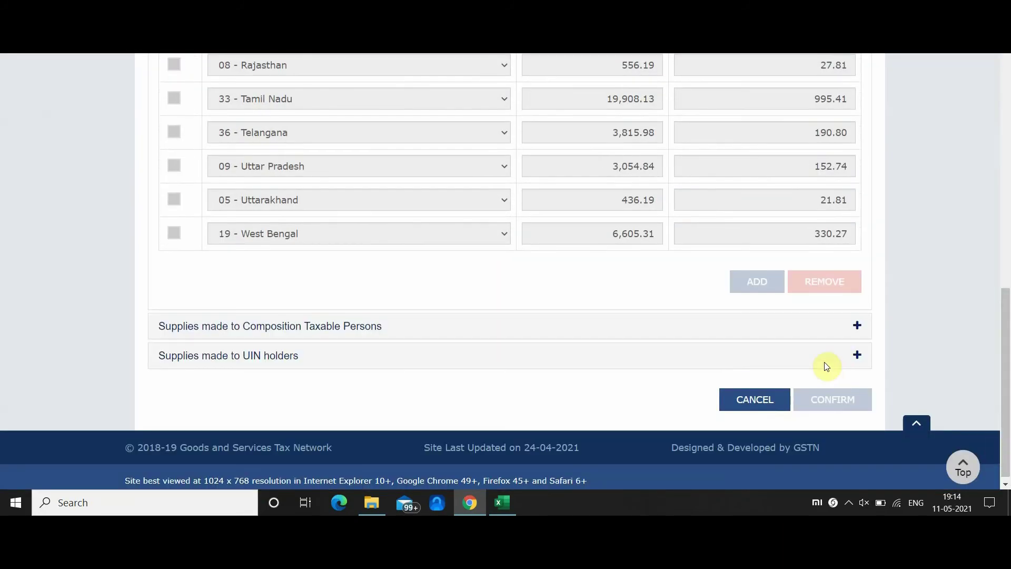
click(759, 402)
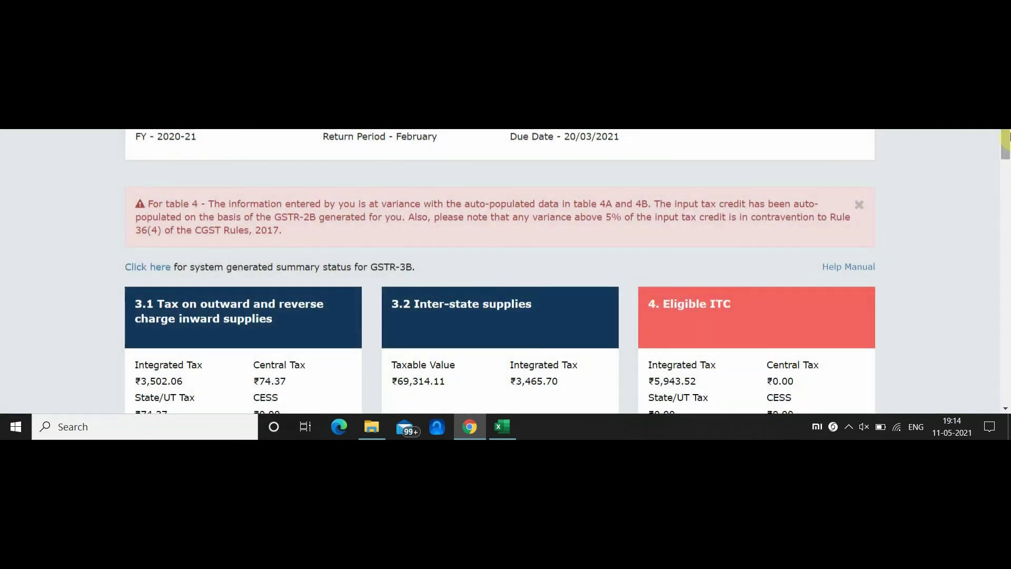
Examine table 4 Eligible ITC from section (A) to (D), especially the integrated tax for All other ITC, and cancel out of it.
drag(1006, 141, 1001, 207)
click(821, 276)
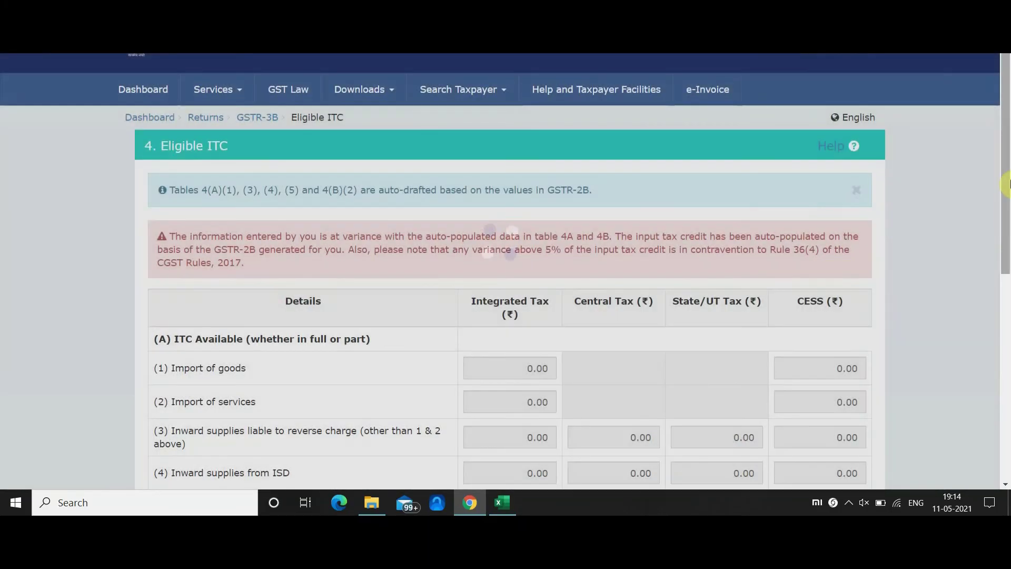
drag(1007, 210, 1006, 307)
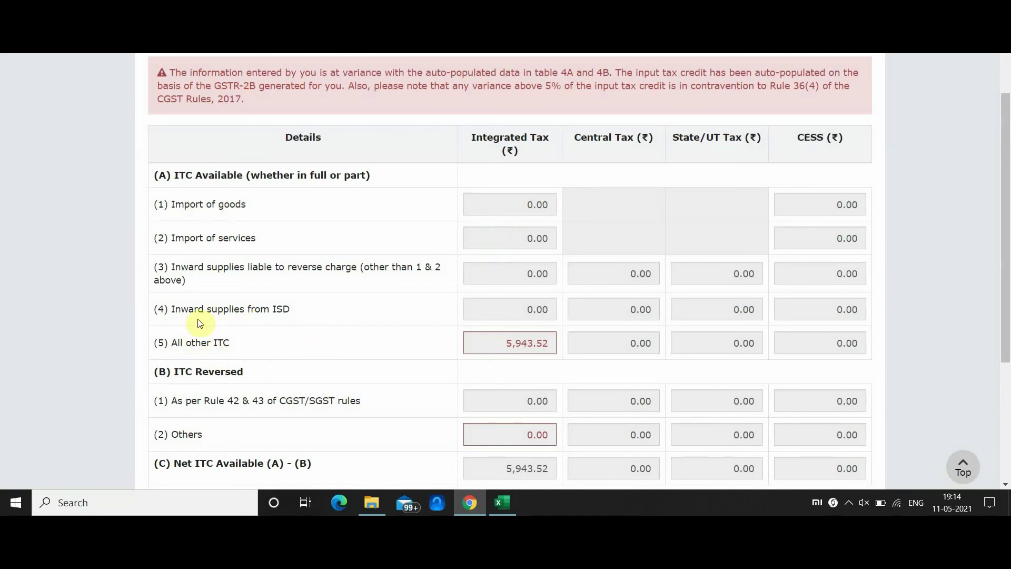
mouse_move(531, 343)
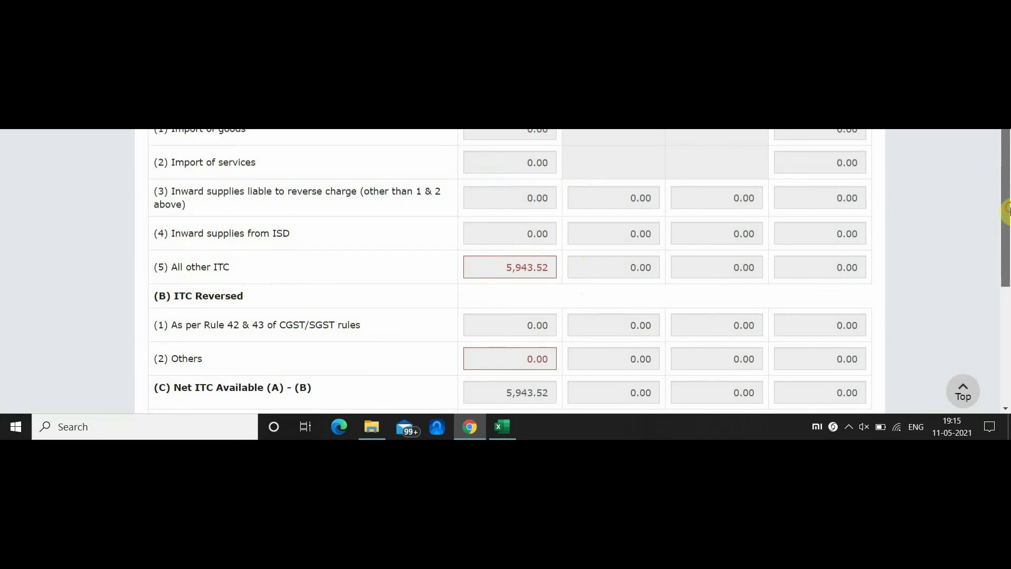
scroll(600, 251, down, 2)
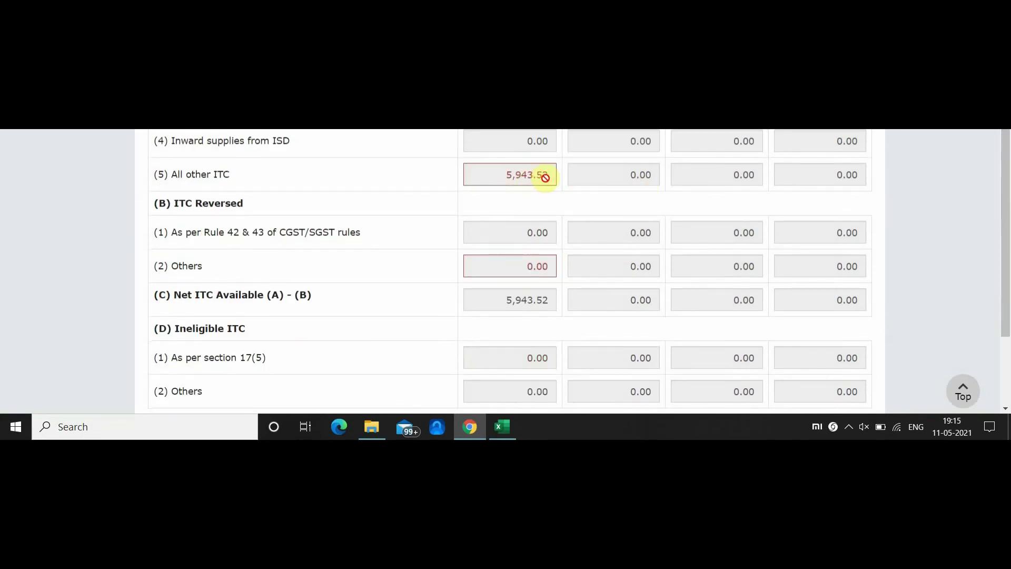
scroll(816, 316, down, 3)
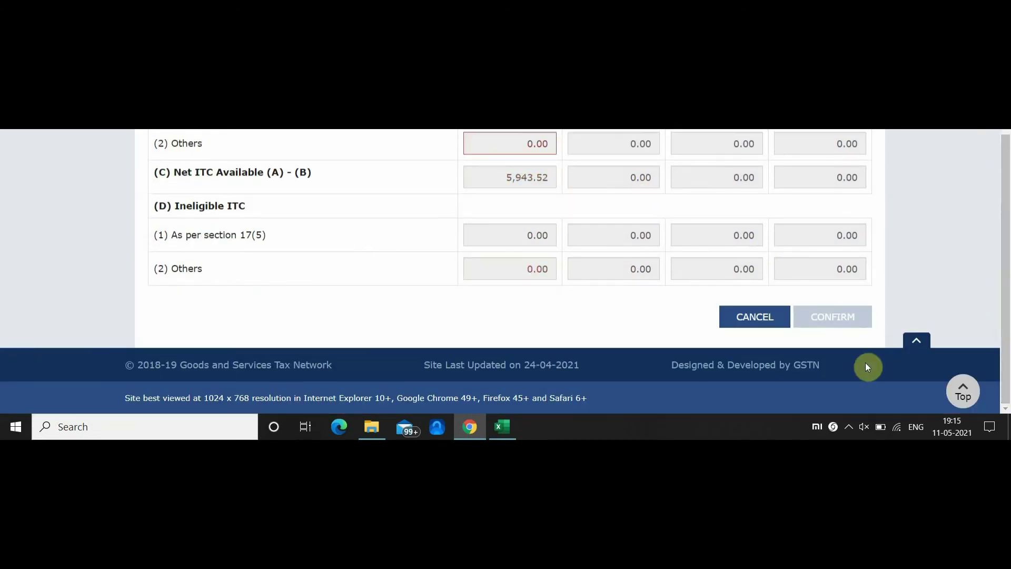
click(757, 318)
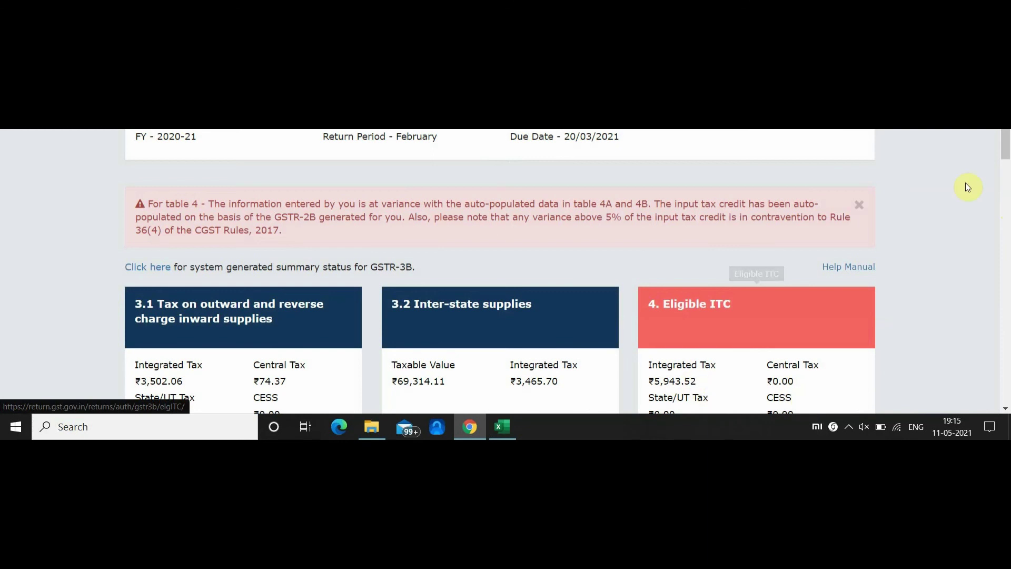
Review the summary tiles for sections 5, 5.1 and 6.1 and the Important Message with the filing steps on the GSTR-3B page.
drag(1006, 141, 1009, 269)
drag(1006, 398, 1006, 396)
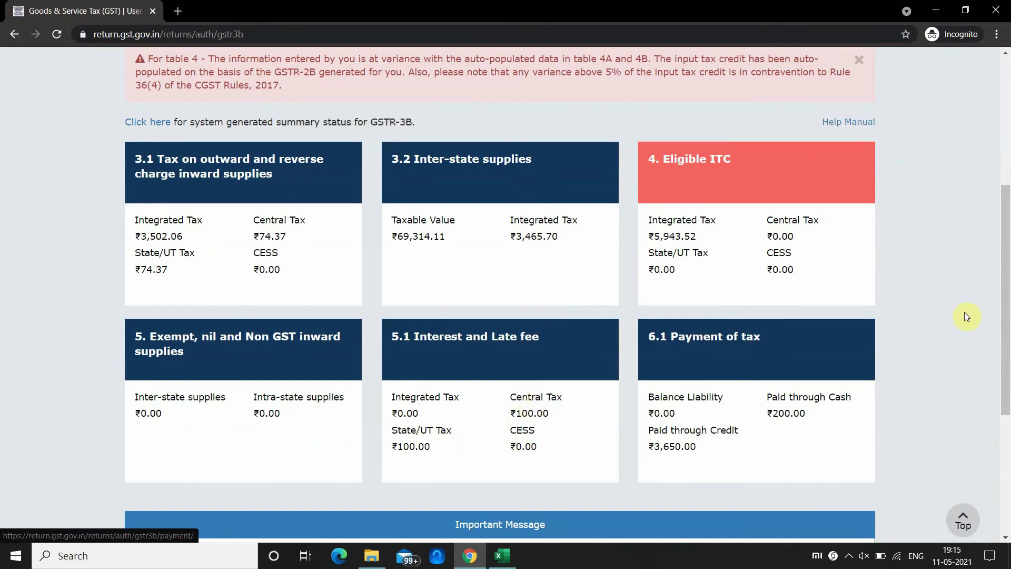
drag(1007, 316, 1000, 463)
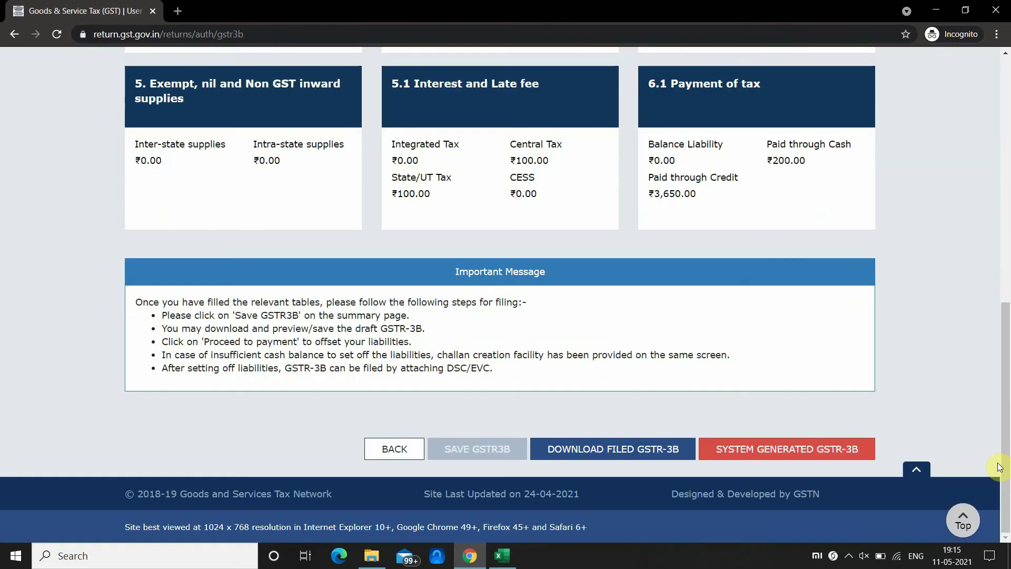